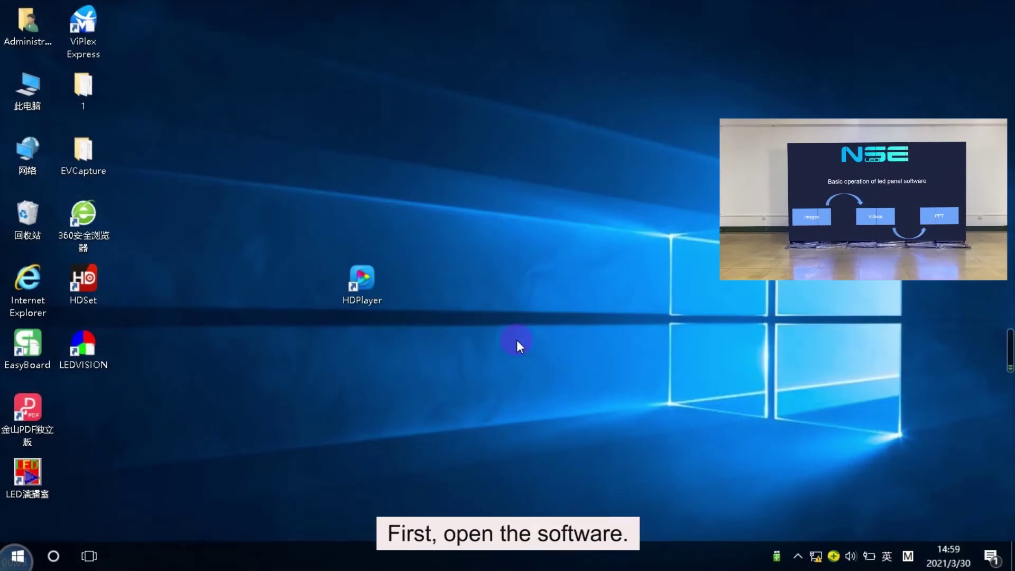
# Start HDPlayer from its desktop shortcut to open the empty program 节目1
pyautogui.doubleClick(365, 282)
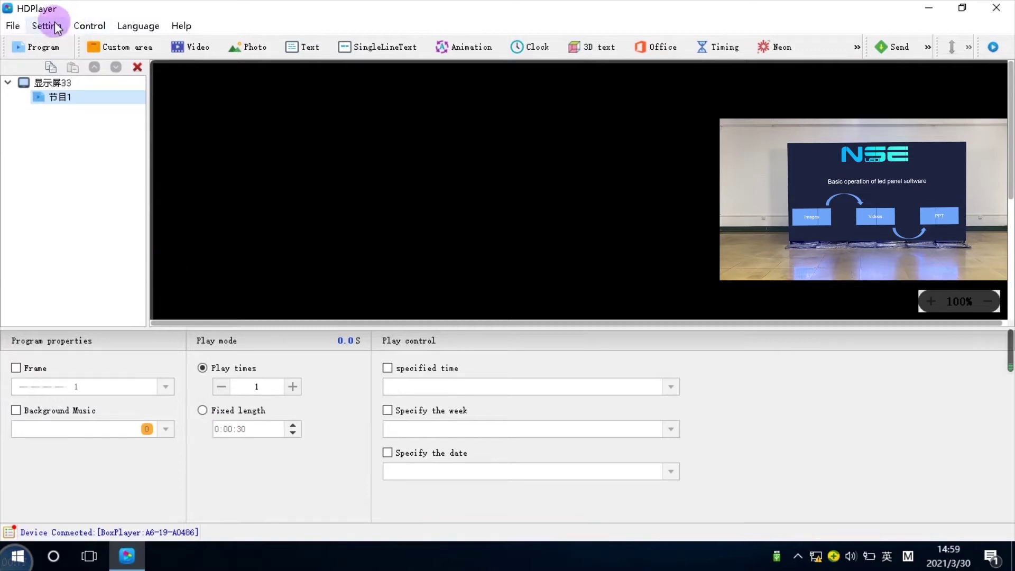
# Verify the A6 screen settings of 1152 width by 640 height and confirm them
pyautogui.click(85, 27)
pyautogui.click(47, 26)
pyautogui.click(79, 44)
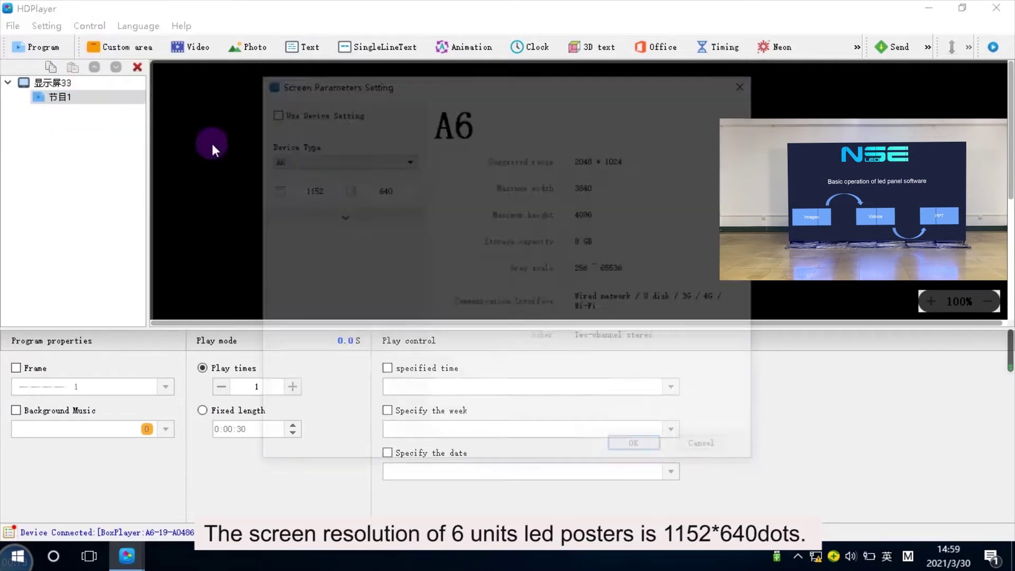
pyautogui.moveTo(337, 189); pyautogui.dragTo(252, 180)
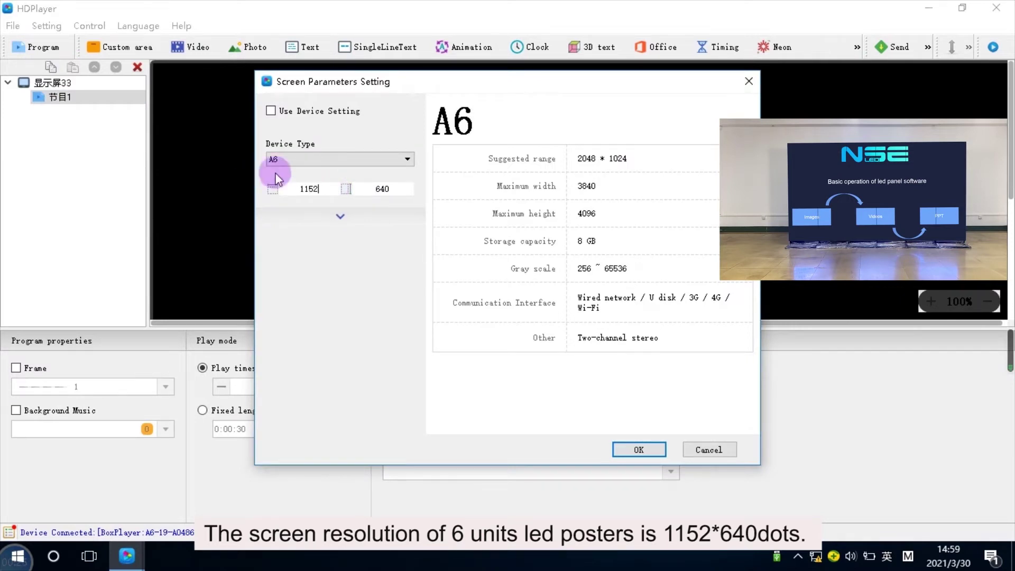
pyautogui.moveTo(393, 189); pyautogui.dragTo(369, 183)
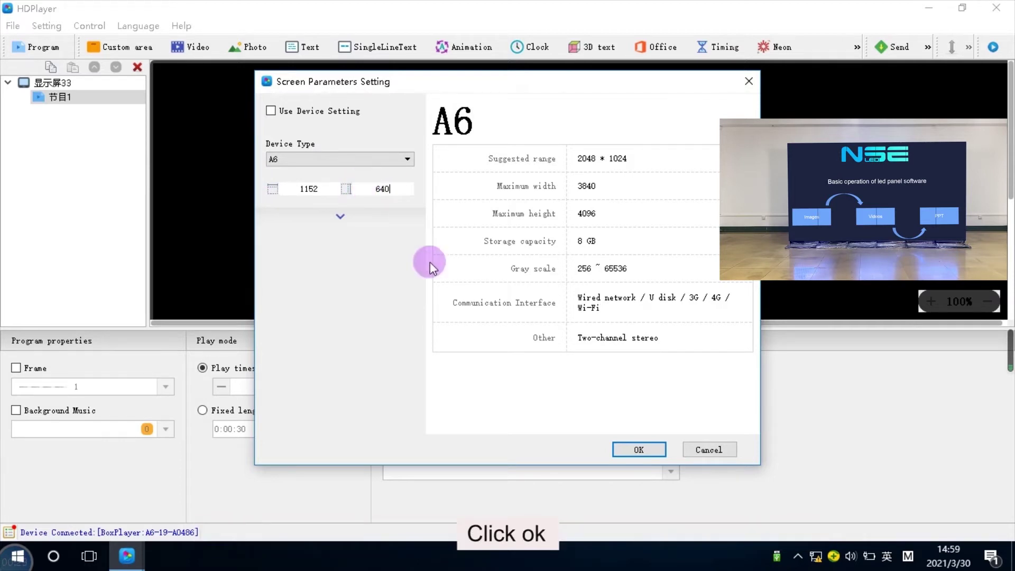
pyautogui.click(634, 452)
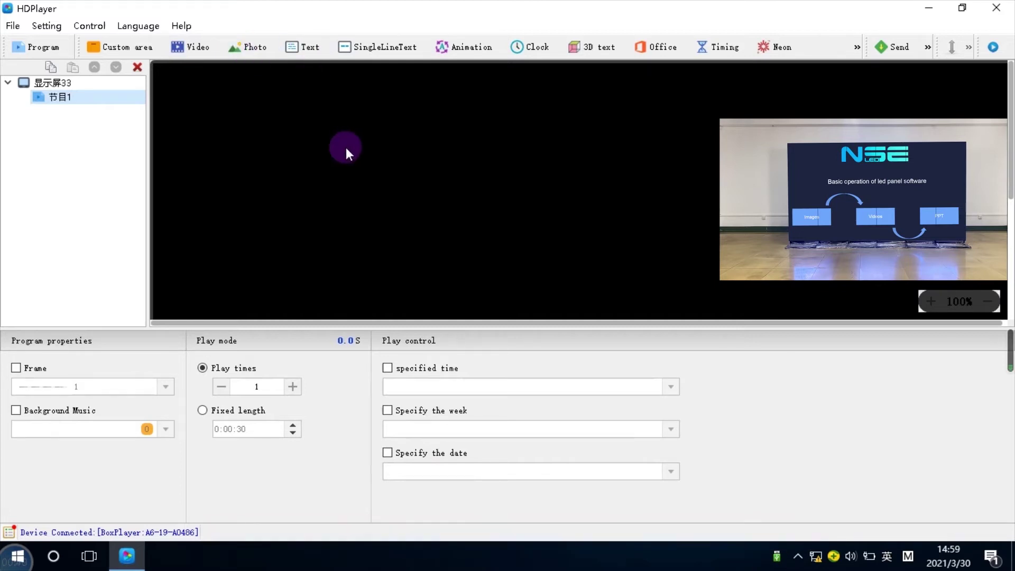
# Add a Photo area to 节目1 holding the boats and canal images
pyautogui.click(244, 50)
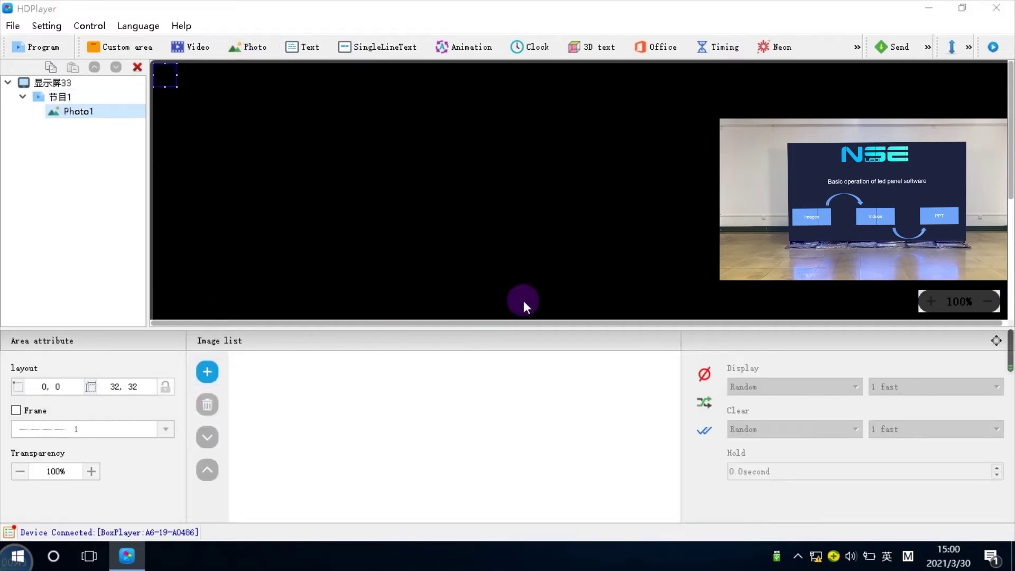
pyautogui.moveTo(588, 305); pyautogui.dragTo(490, 252)
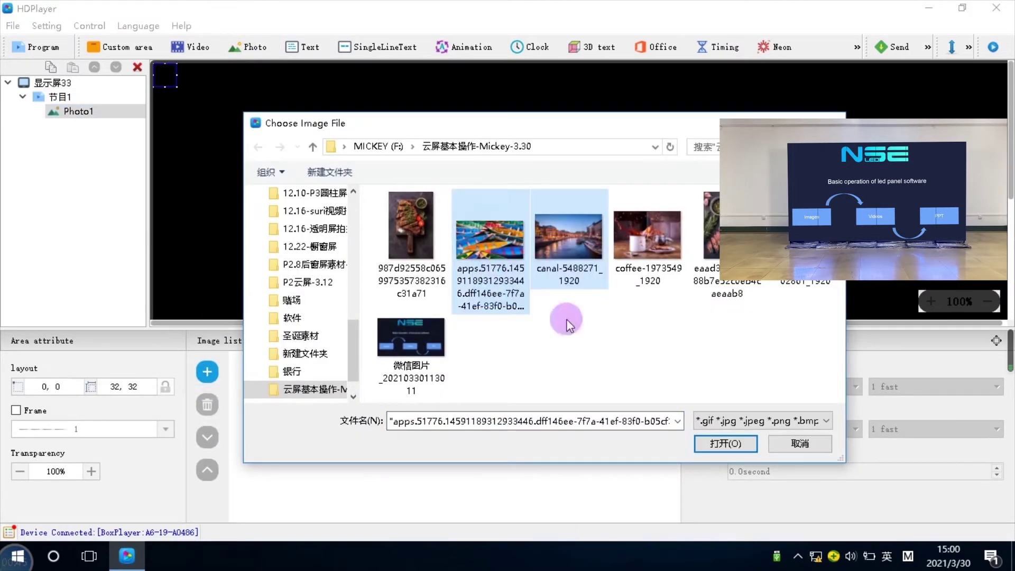
pyautogui.click(717, 443)
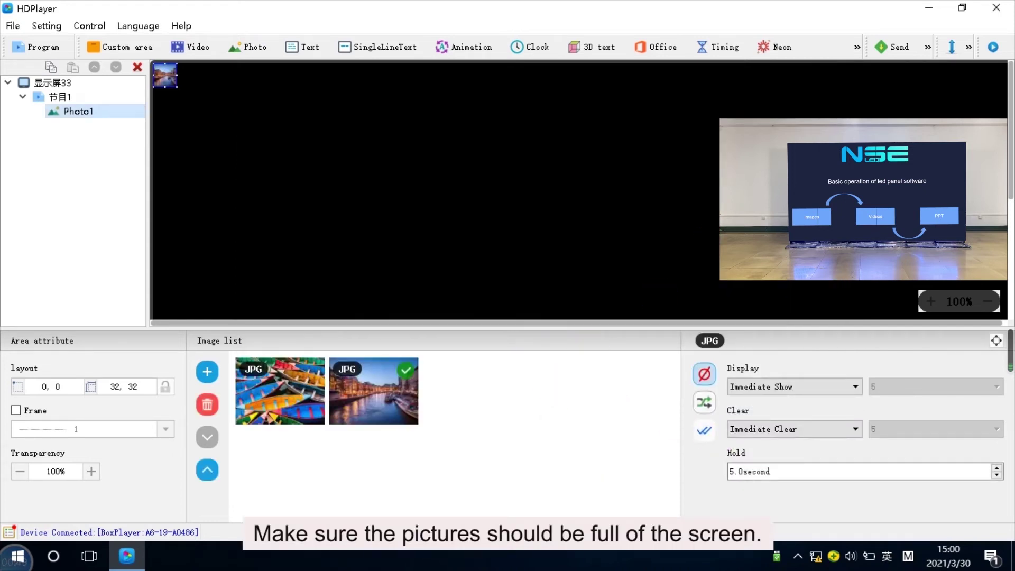
# Stretch the photo area to the full 1152 × 640 screen and send it to the LED player
pyautogui.click(968, 49)
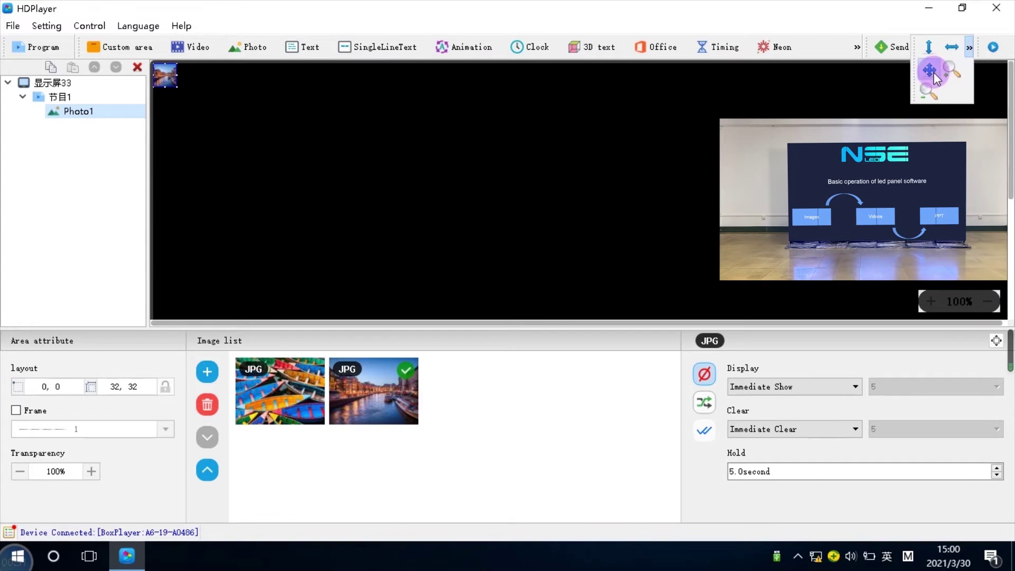
pyautogui.click(932, 71)
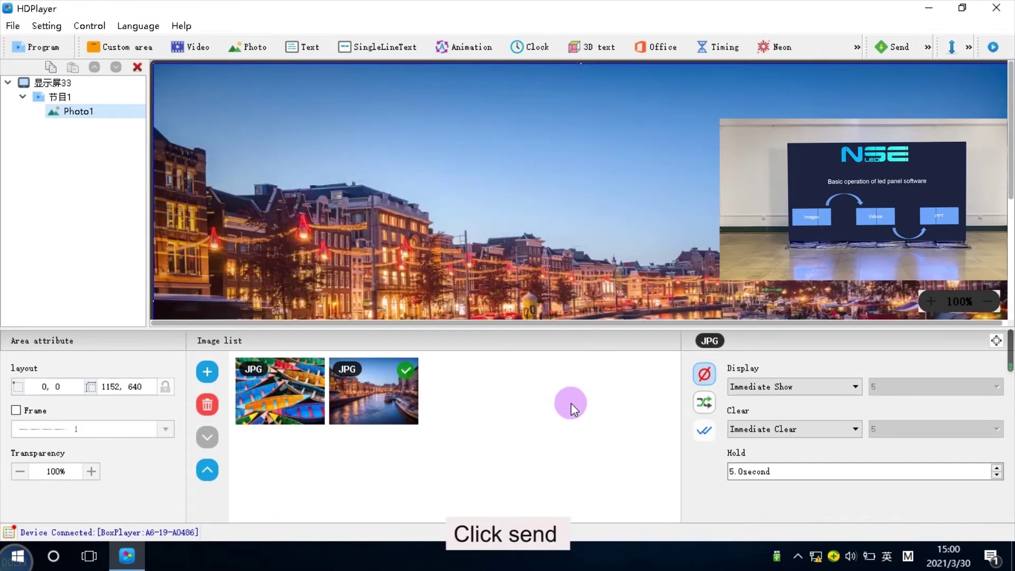
pyautogui.click(885, 48)
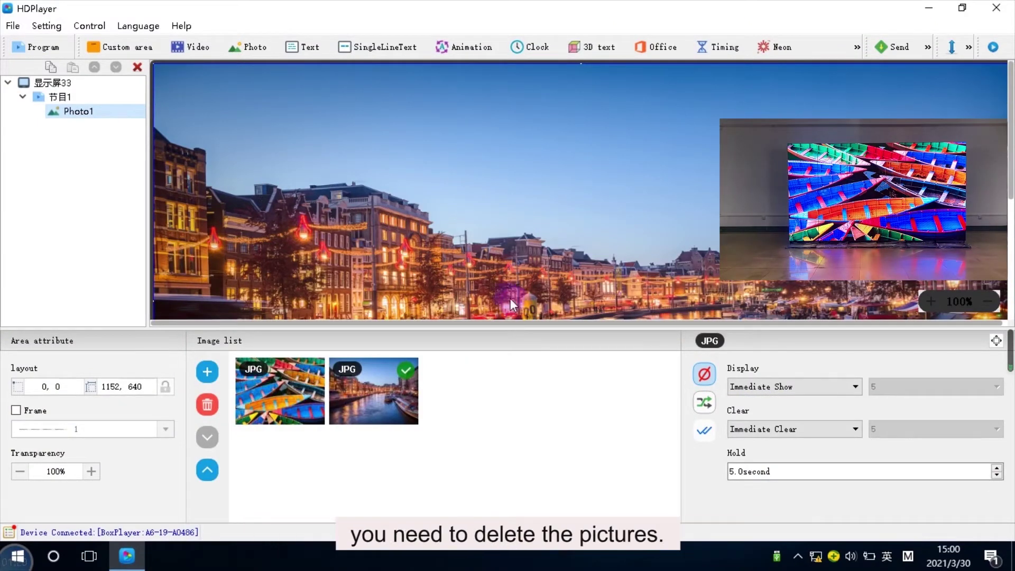
# Delete Photo1 and add a Video area holding videos 1 and 2
pyautogui.click(137, 69)
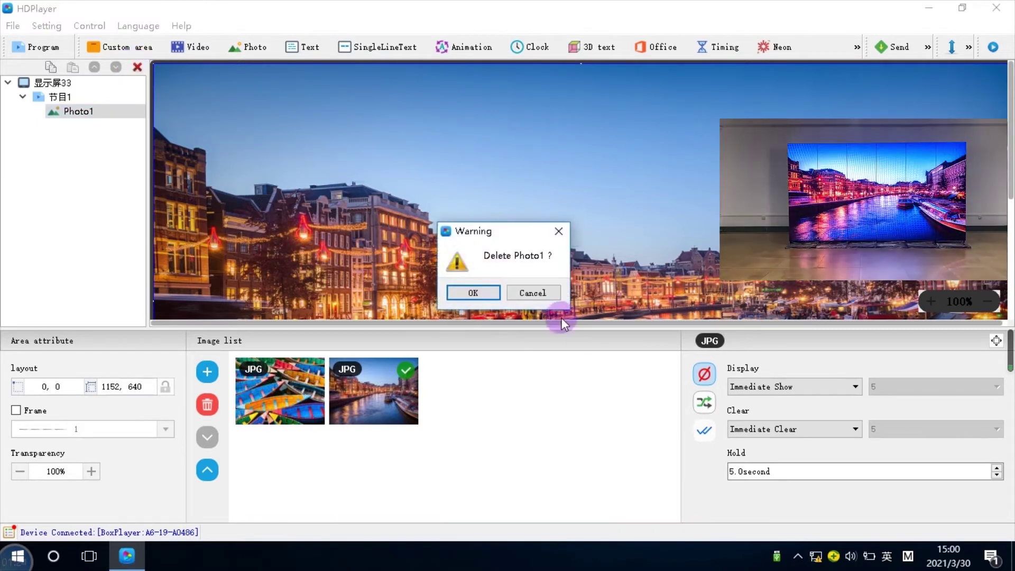
pyautogui.click(483, 293)
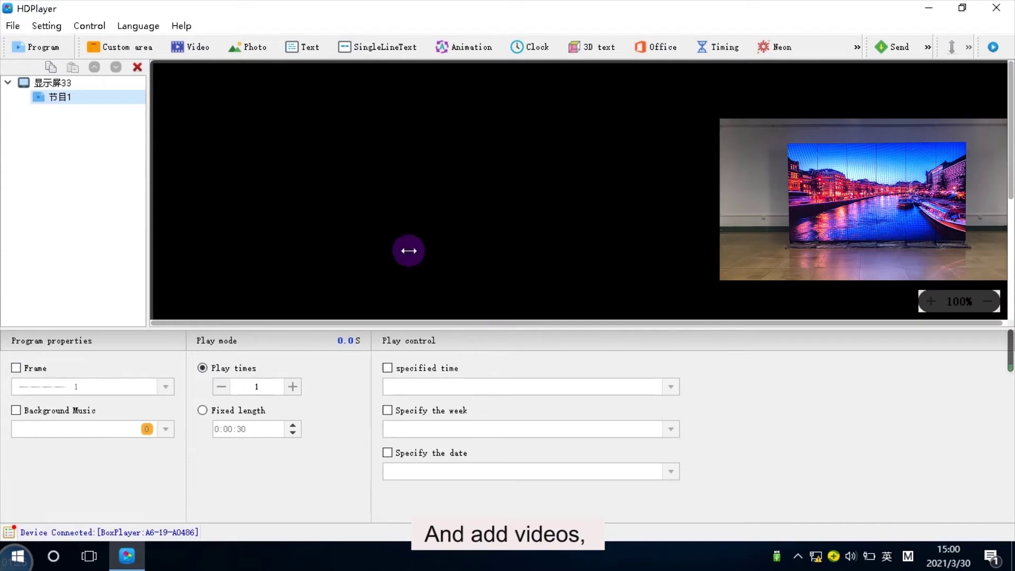
pyautogui.click(192, 51)
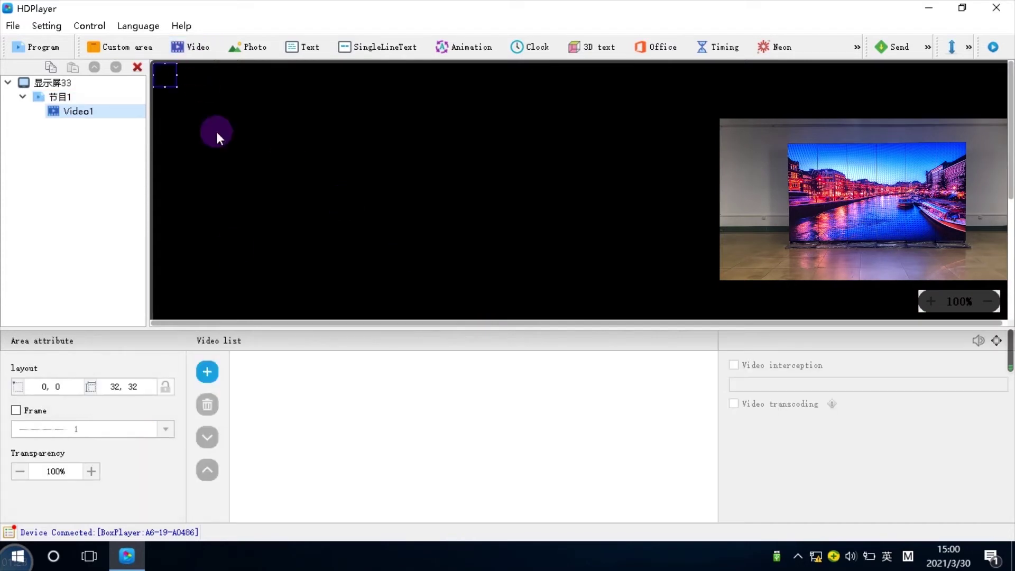
pyautogui.click(208, 378)
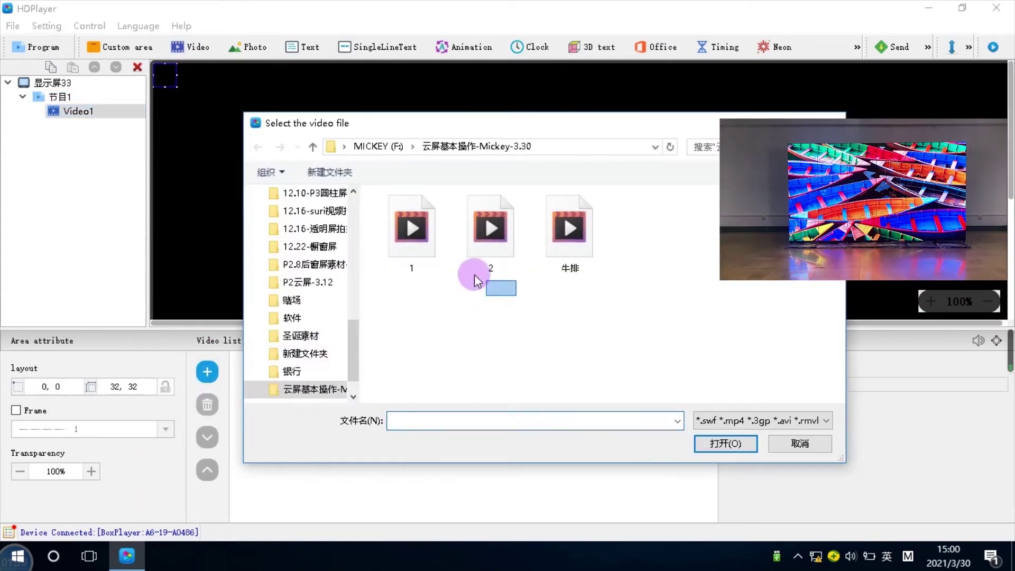
pyautogui.moveTo(474, 275); pyautogui.dragTo(371, 201)
pyautogui.click(725, 444)
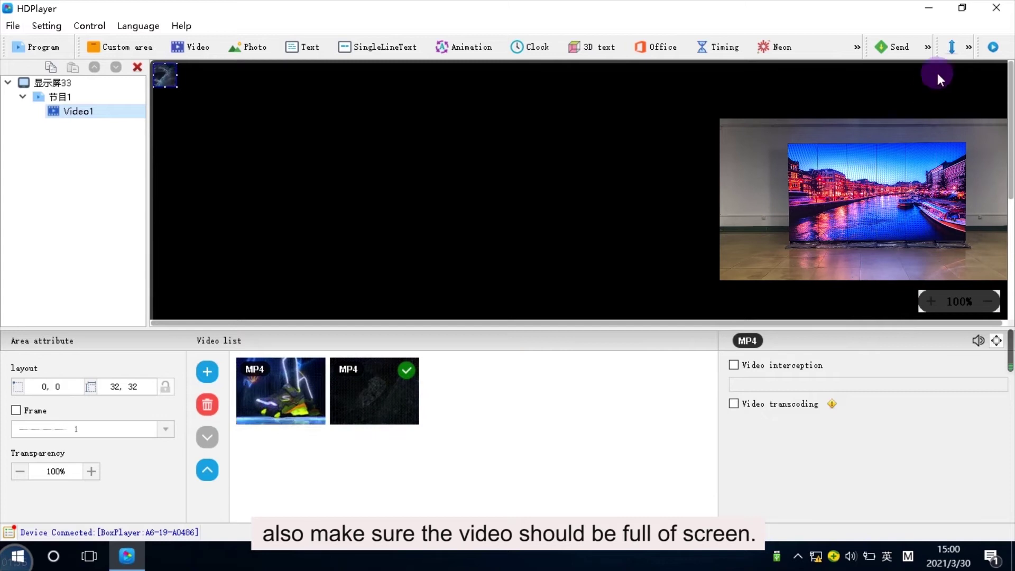
# Stretch the video area to the full 1152 × 640 screen and send it to the LED player
pyautogui.click(969, 47)
pyautogui.click(931, 70)
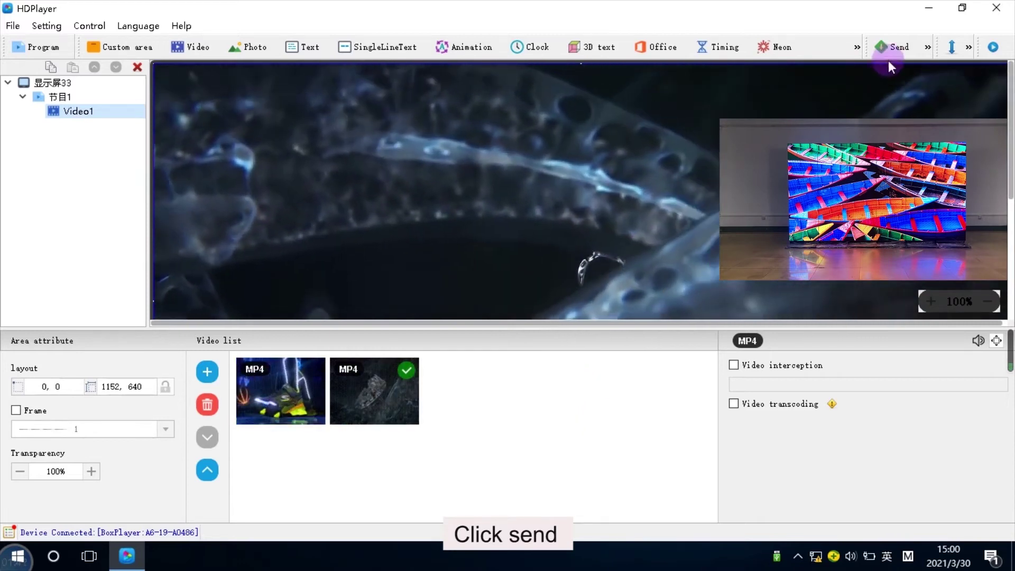
pyautogui.click(890, 53)
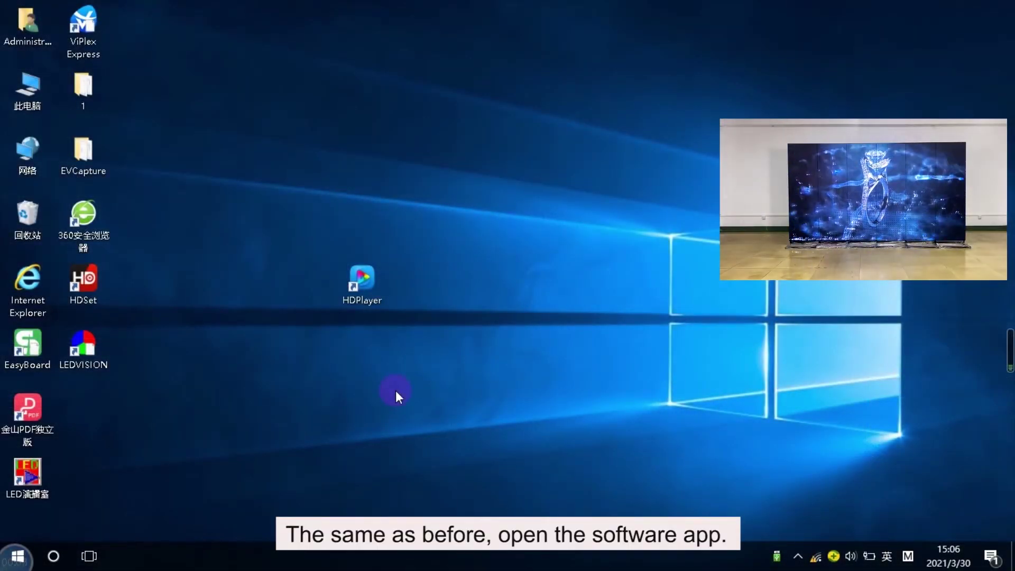
# Relaunch HDPlayer and add a 32 × 32 Text1 area to 节目1, ready to resize
pyautogui.doubleClick(360, 284)
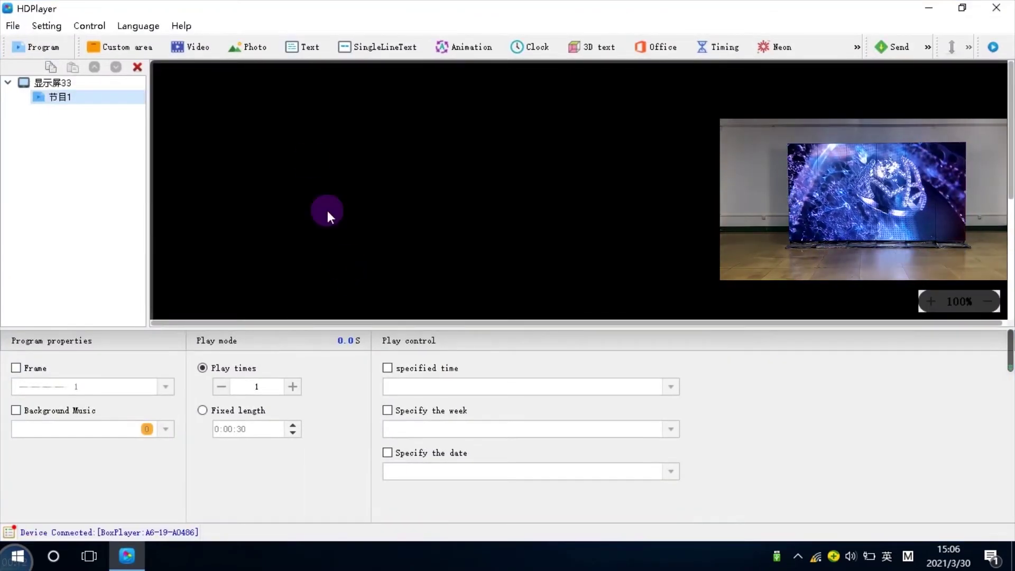
pyautogui.click(295, 47)
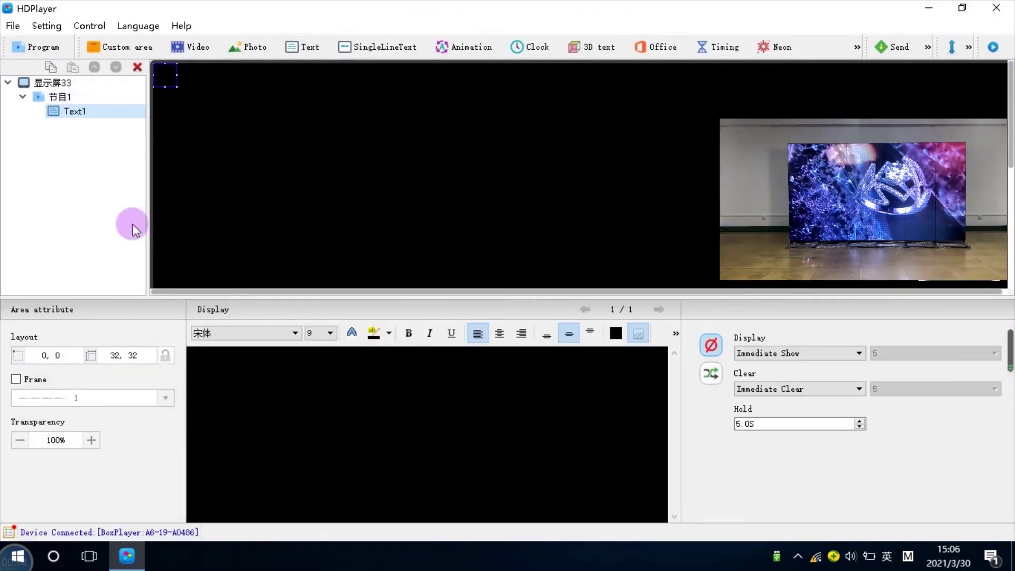
pyautogui.click(123, 356)
pyautogui.click(111, 355)
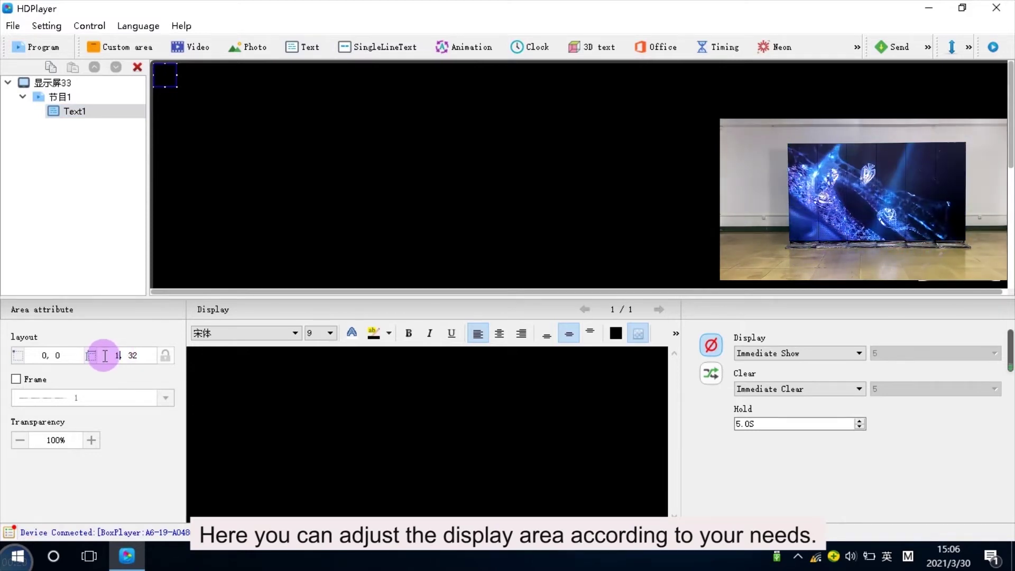
# Set Text1's height to 640 and enter 'NSE' and 'LED Display' on separate lines
pyautogui.doubleClick(128, 356)
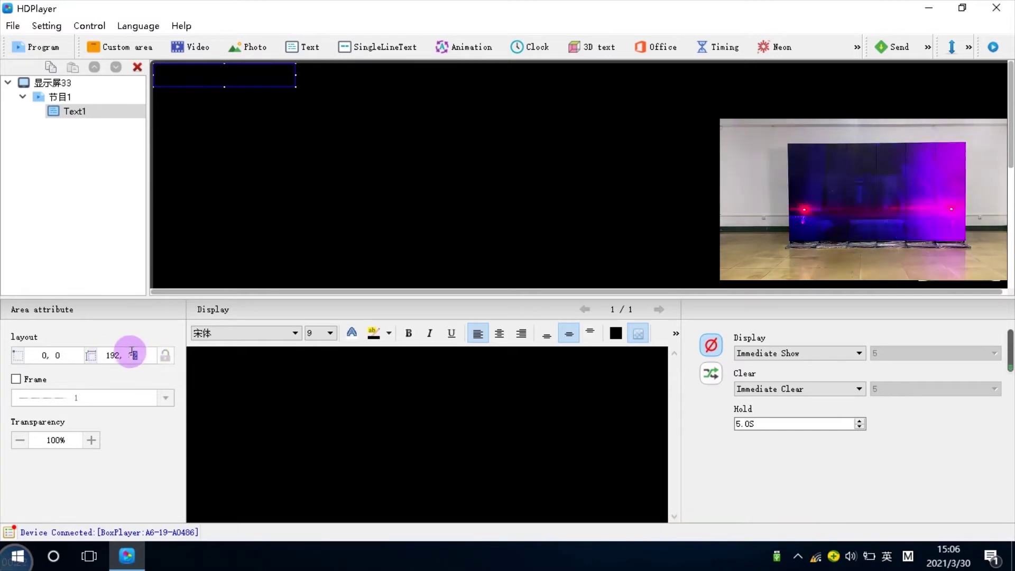
pyautogui.write('640')
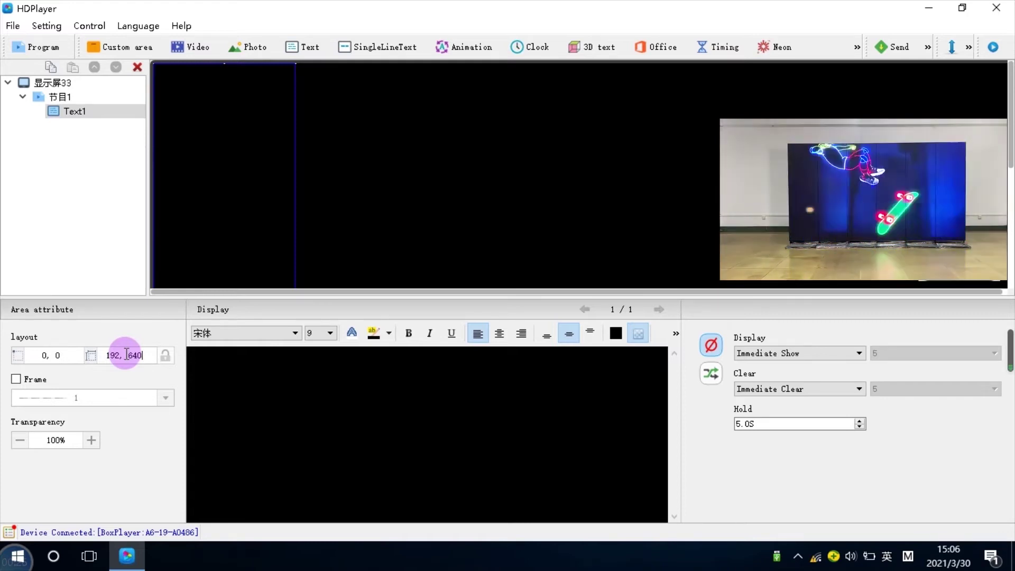
pyautogui.click(228, 386)
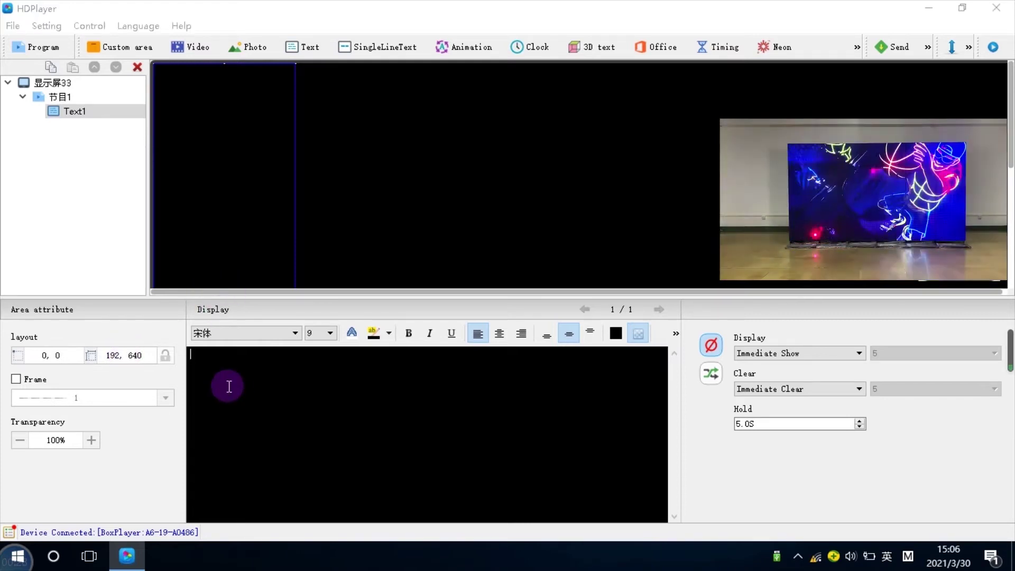
pyautogui.write('NSE')
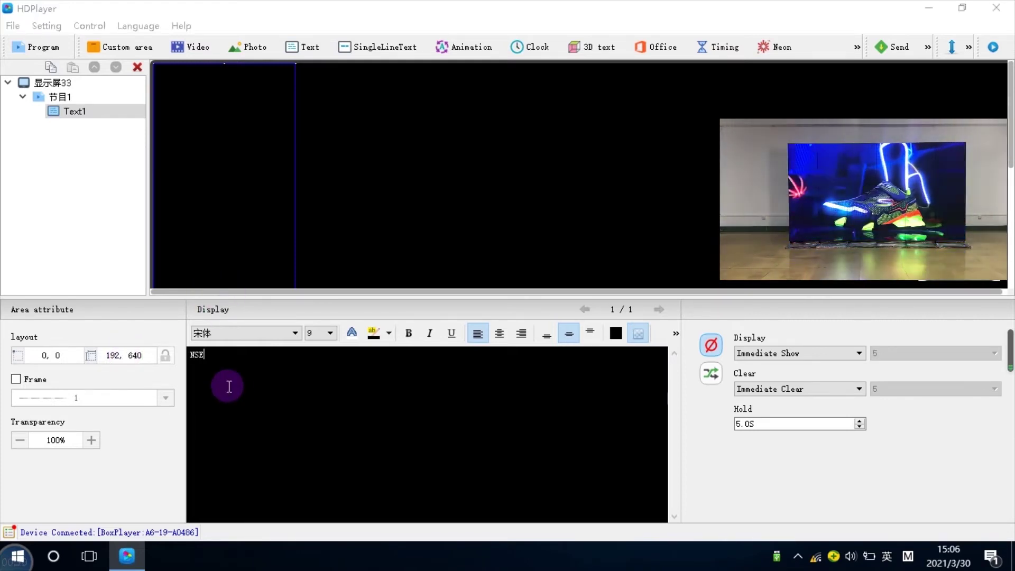
pyautogui.press('Return')
pyautogui.write('LE')
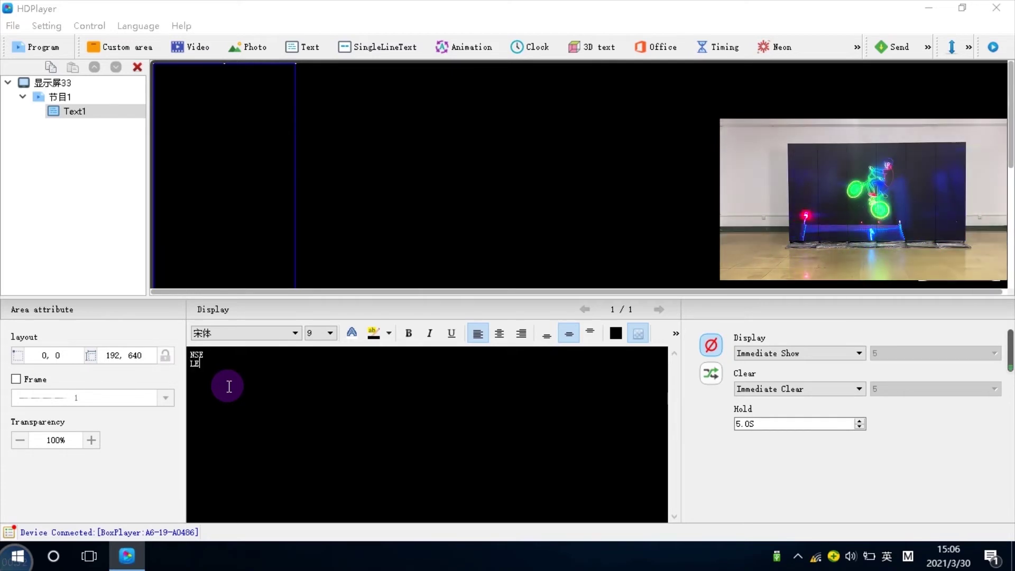
pyautogui.write('D Displ')
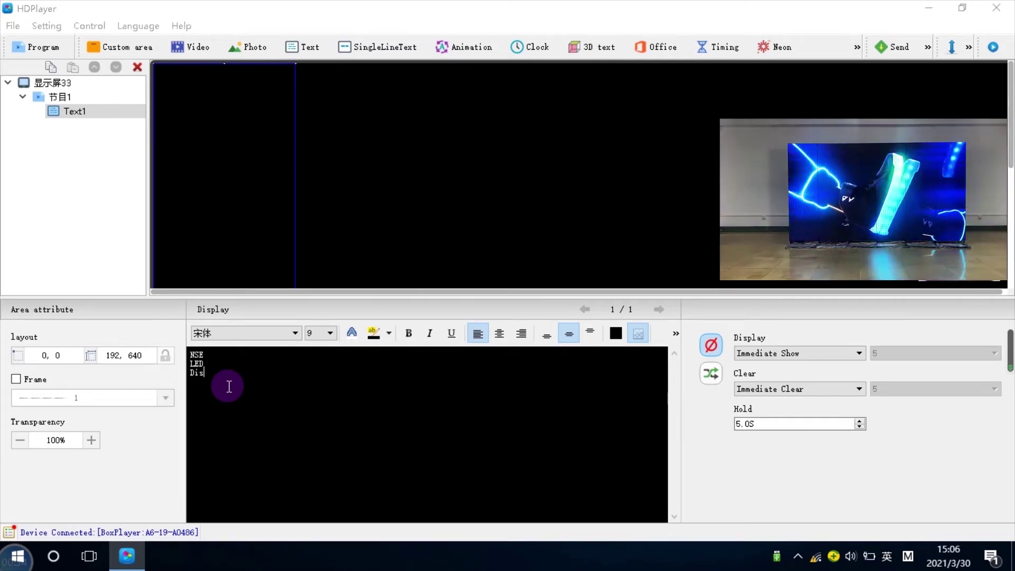
pyautogui.write('ay')
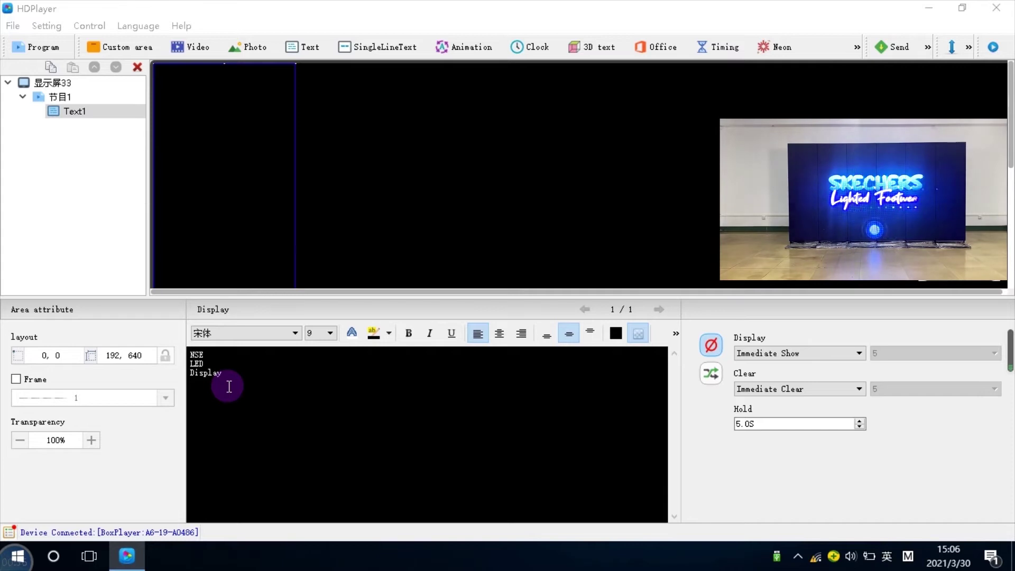
# Set the NSE LED Display text to font size 40, then add a Photo area
pyautogui.moveTo(229, 387); pyautogui.dragTo(185, 344)
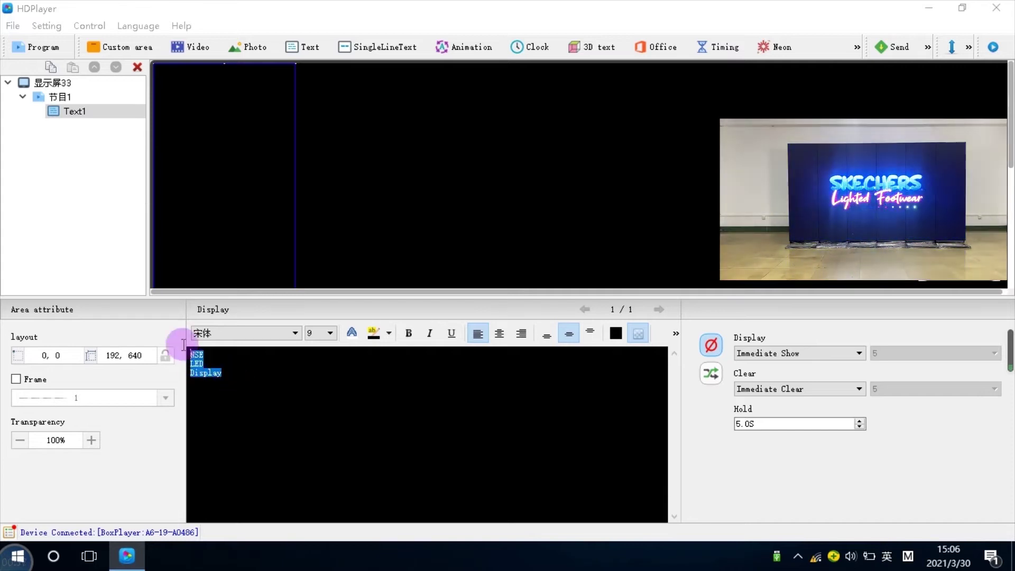
pyautogui.click(325, 331)
pyautogui.scroll(-4, 320, 405)
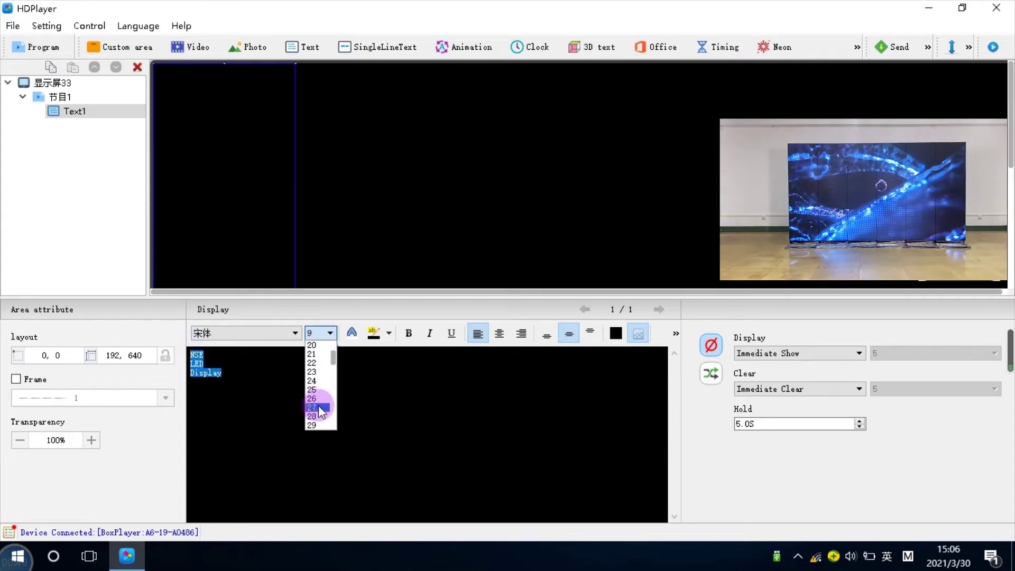
pyautogui.click(317, 417)
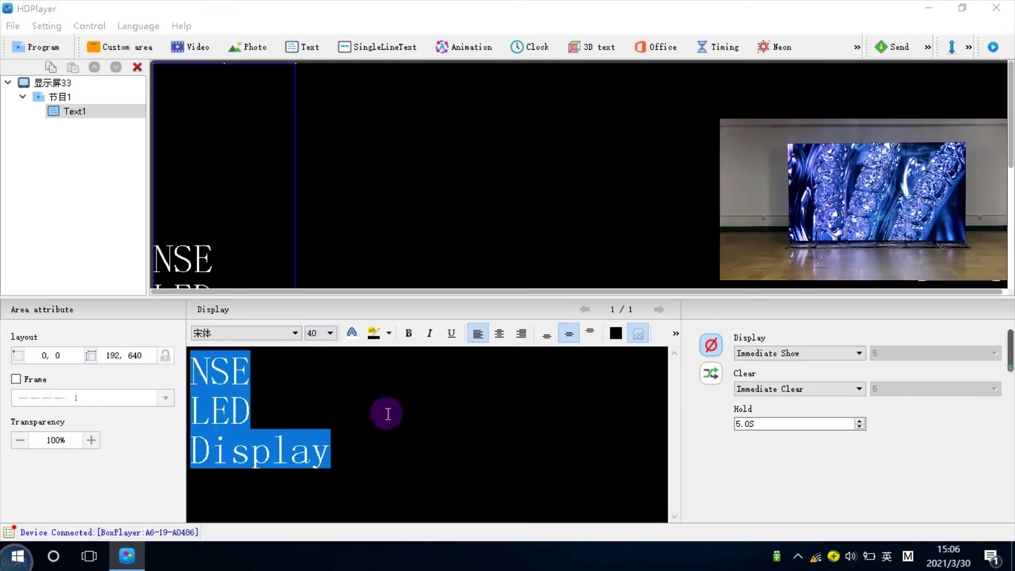
pyautogui.click(358, 408)
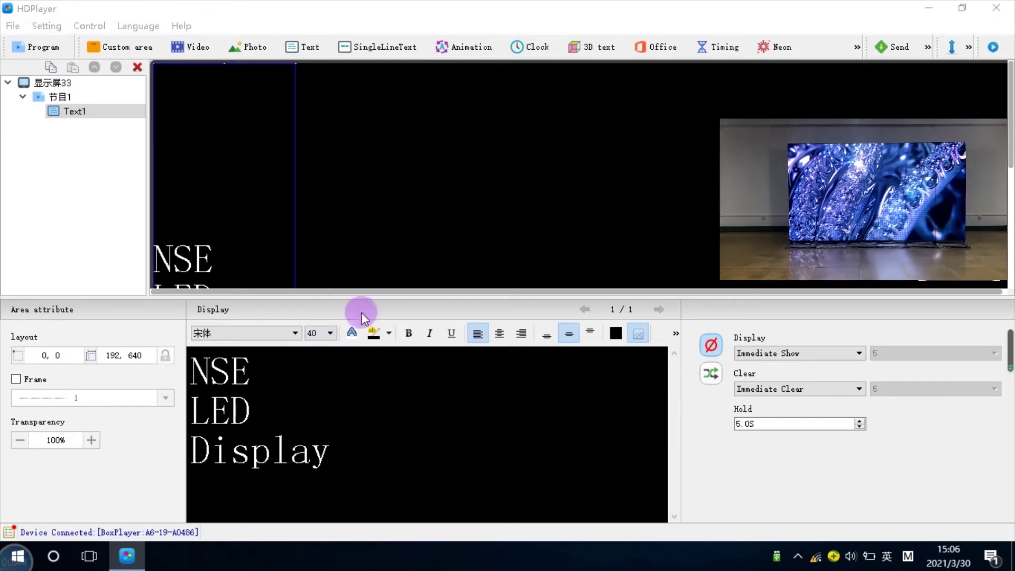
pyautogui.click(266, 209)
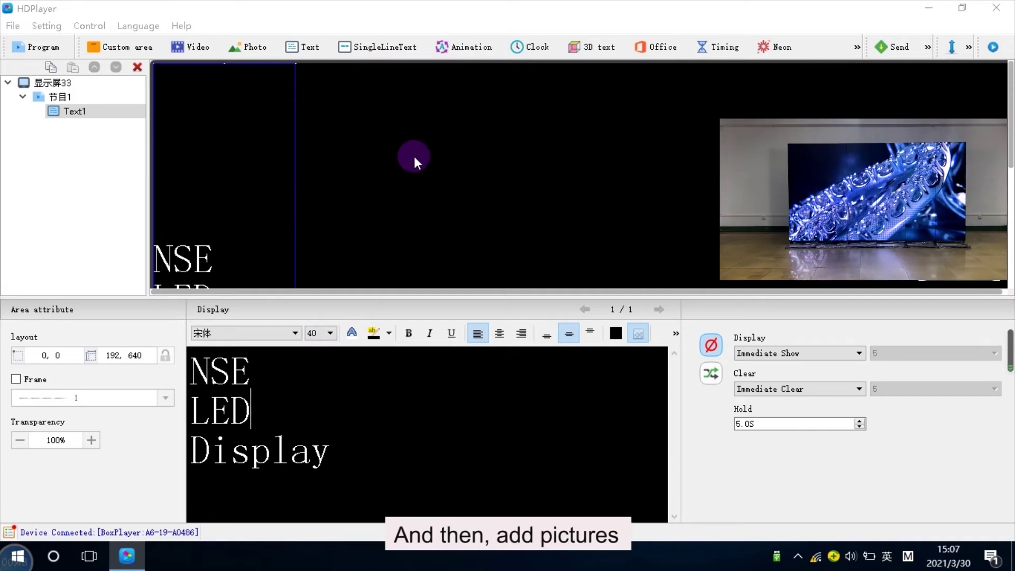
pyautogui.click(256, 50)
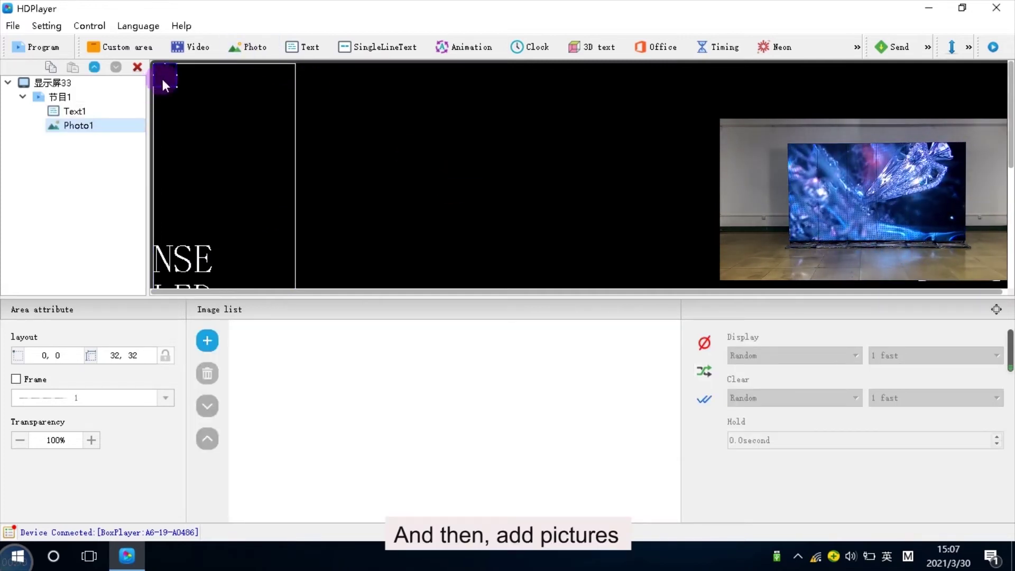
# Place the photo area right of the text and size it 384 × 640
pyautogui.moveTo(163, 78); pyautogui.dragTo(305, 78)
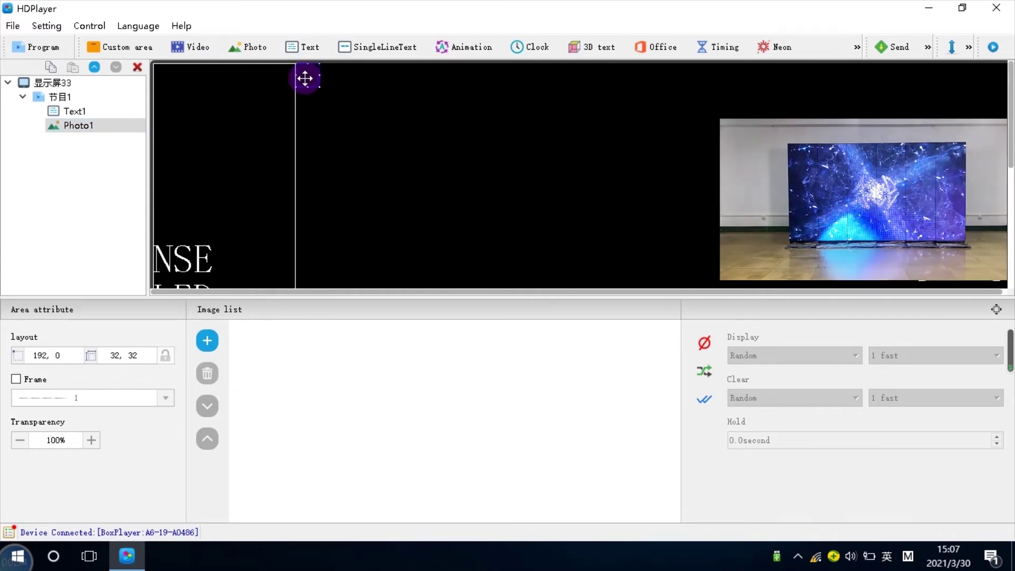
pyautogui.doubleClick(117, 354)
pyautogui.write('384, ')
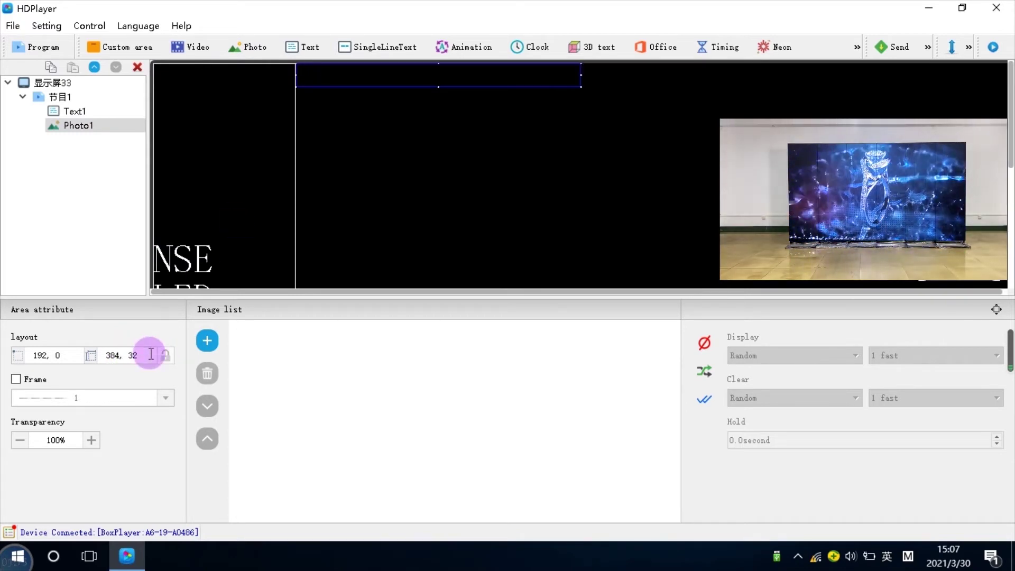
pyautogui.write('640')
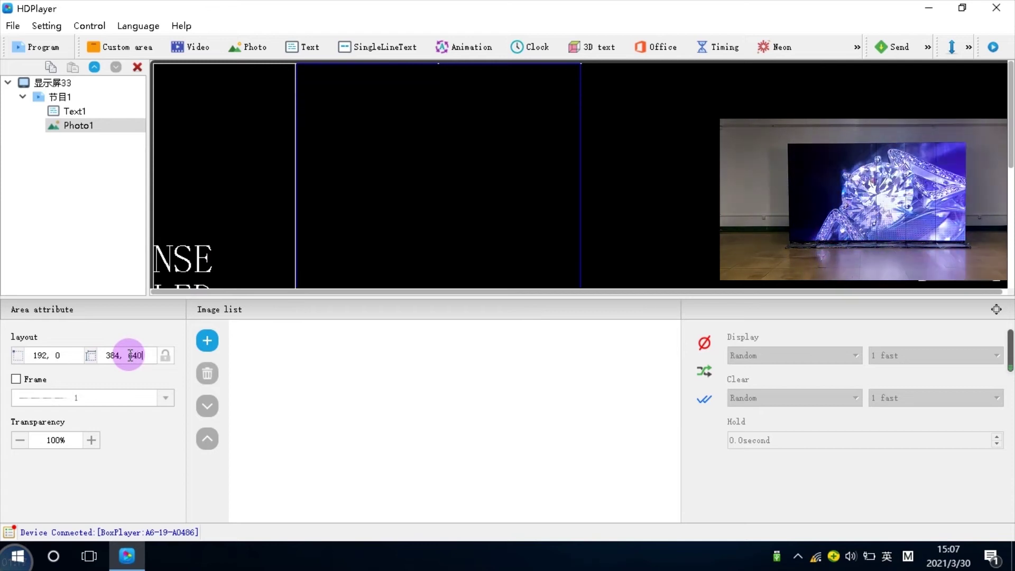
# Load the two steak food images into Photo1, then add a Video area
pyautogui.click(207, 341)
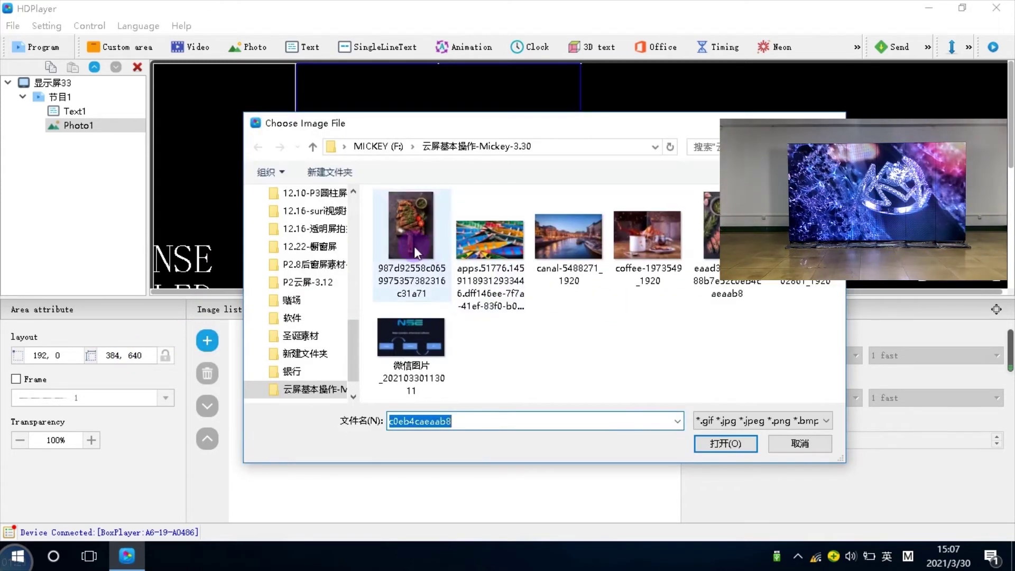
pyautogui.click(416, 253)
pyautogui.click(726, 444)
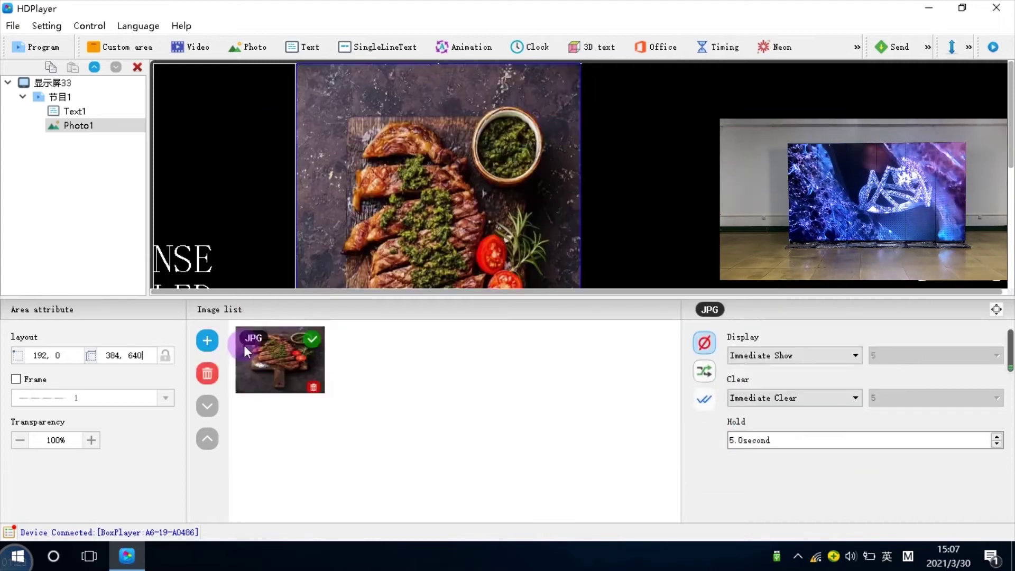
pyautogui.click(207, 342)
pyautogui.click(712, 238)
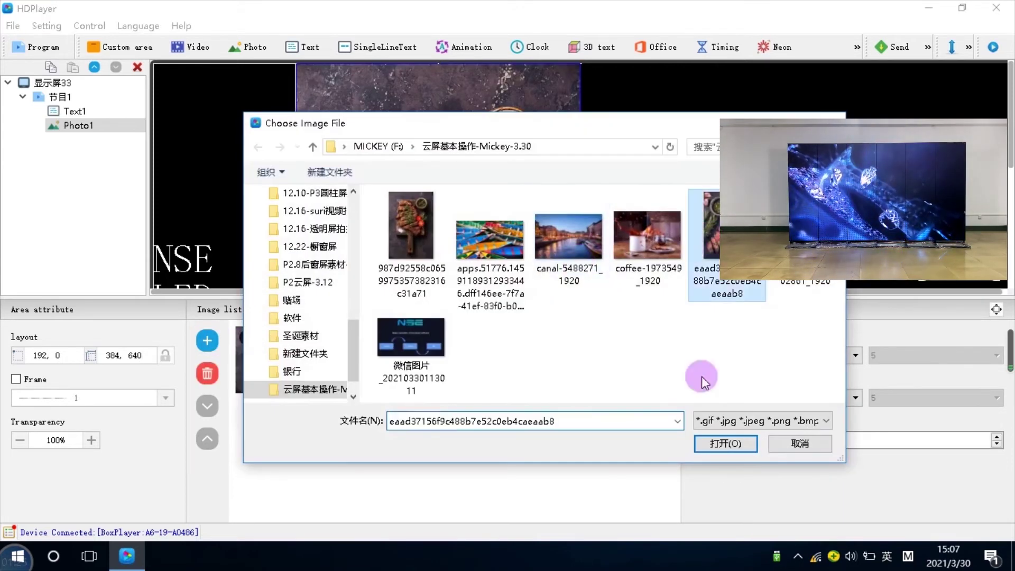
pyautogui.click(727, 443)
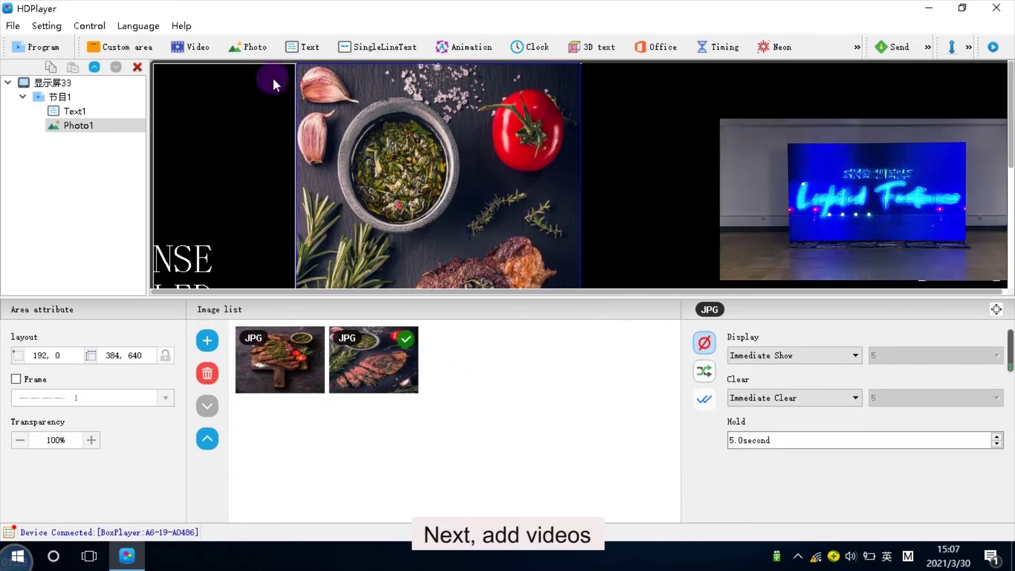
pyautogui.click(197, 46)
# Position the video area right of the photos and size it 576 × 640
pyautogui.moveTo(165, 74); pyautogui.dragTo(595, 69)
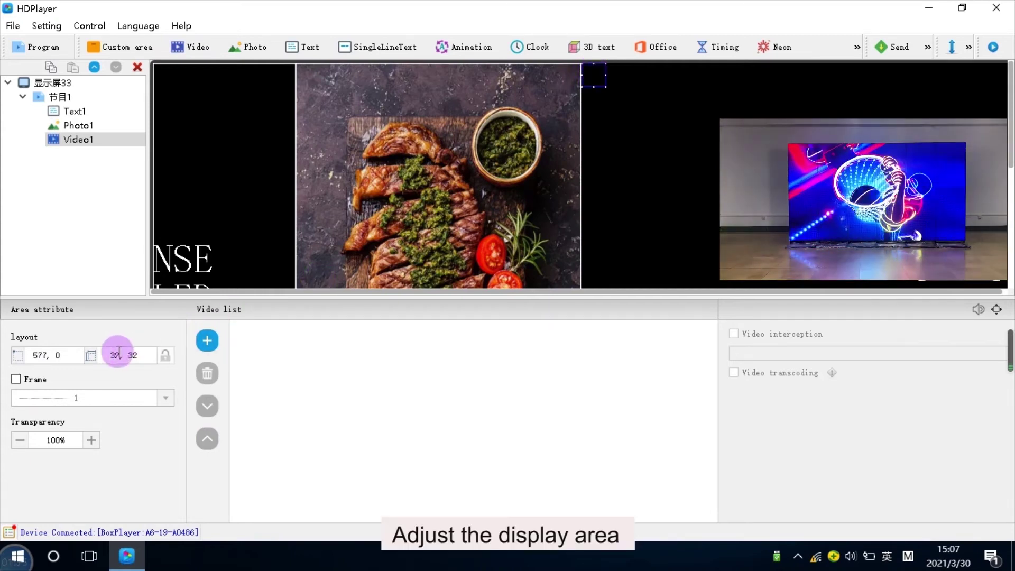
pyautogui.moveTo(116, 353); pyautogui.dragTo(103, 349)
pyautogui.doubleClick(102, 349)
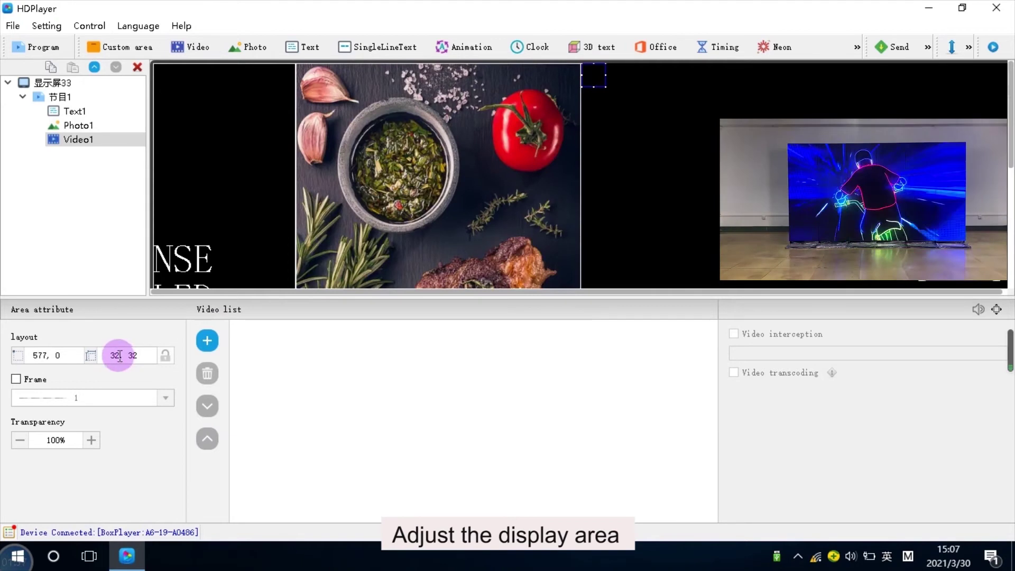
pyautogui.write('575')
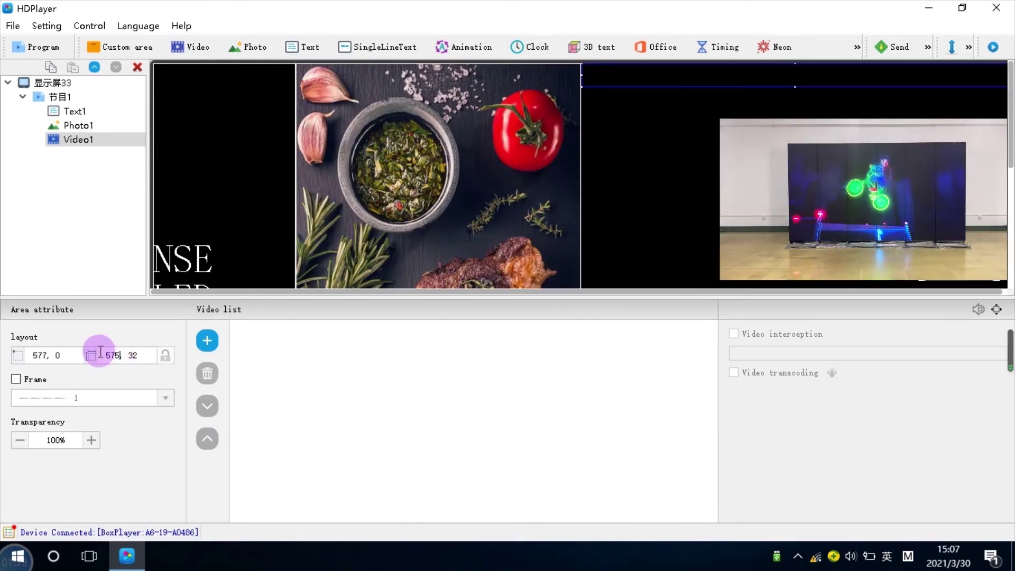
pyautogui.doubleClick(133, 356)
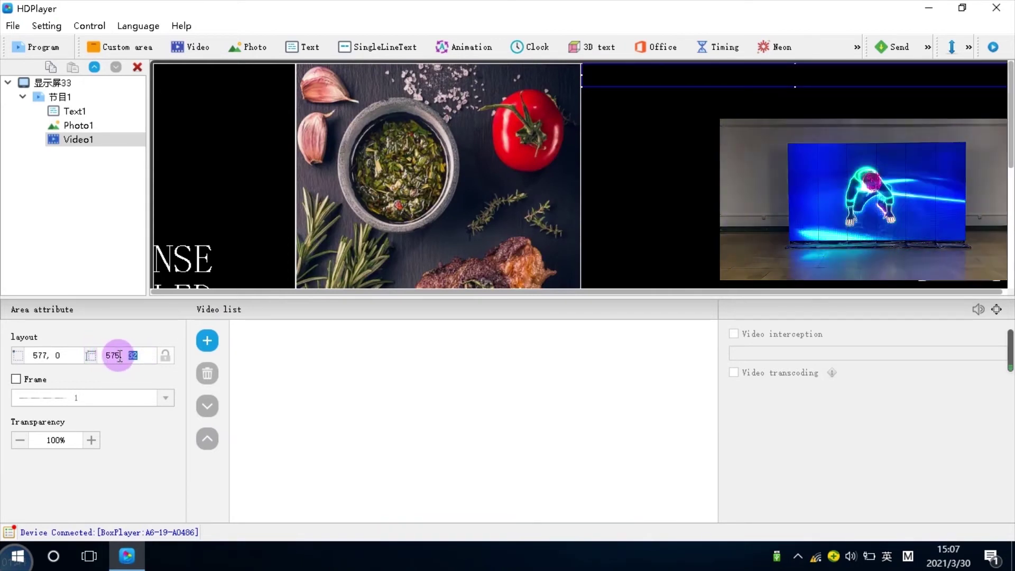
pyautogui.write('640')
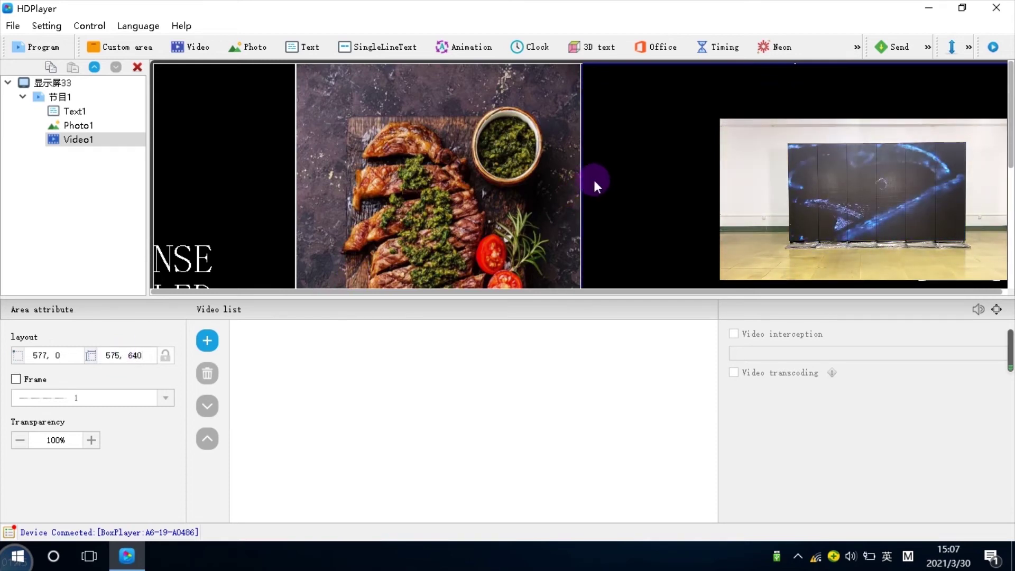
pyautogui.moveTo(595, 179); pyautogui.dragTo(591, 176)
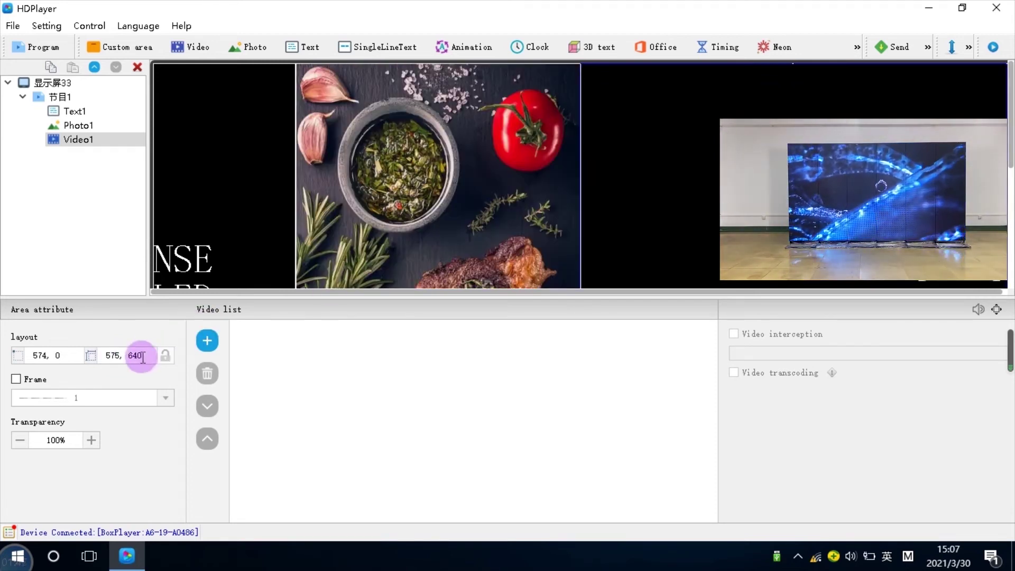
pyautogui.moveTo(138, 354); pyautogui.dragTo(121, 355)
pyautogui.press('BackSpace')
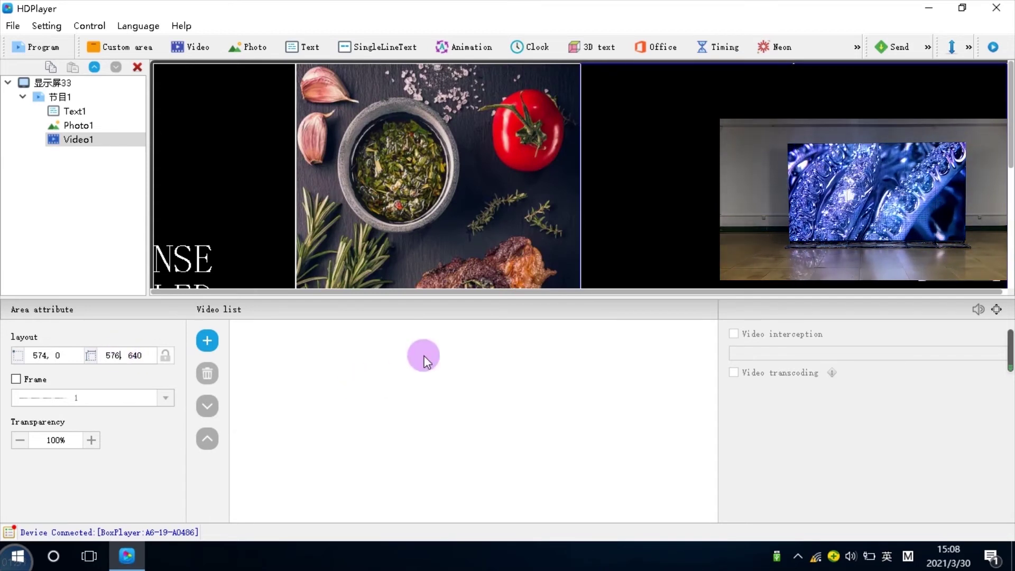
# Load the 牛排 video clip into Video1
pyautogui.click(208, 340)
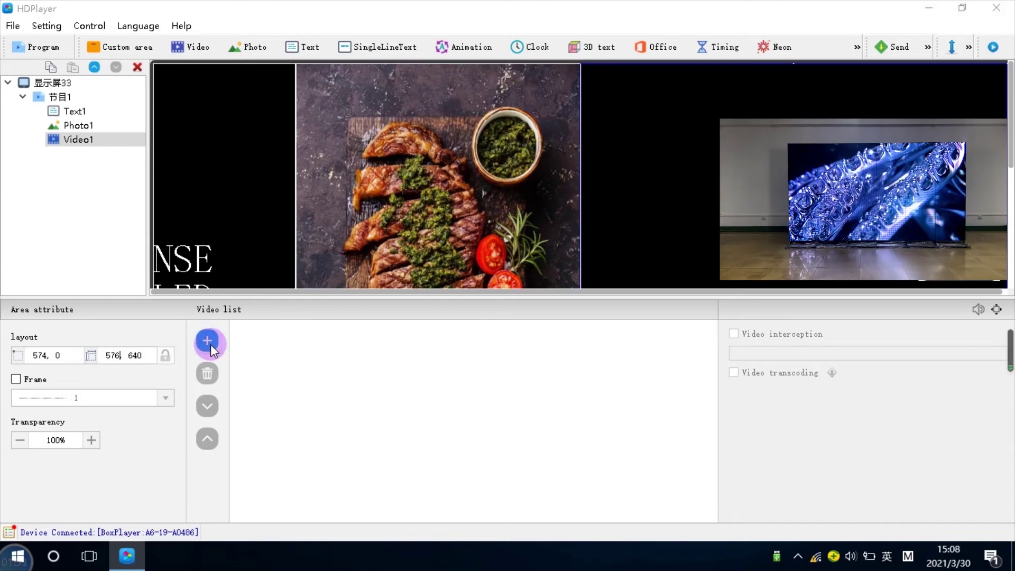
pyautogui.click(553, 262)
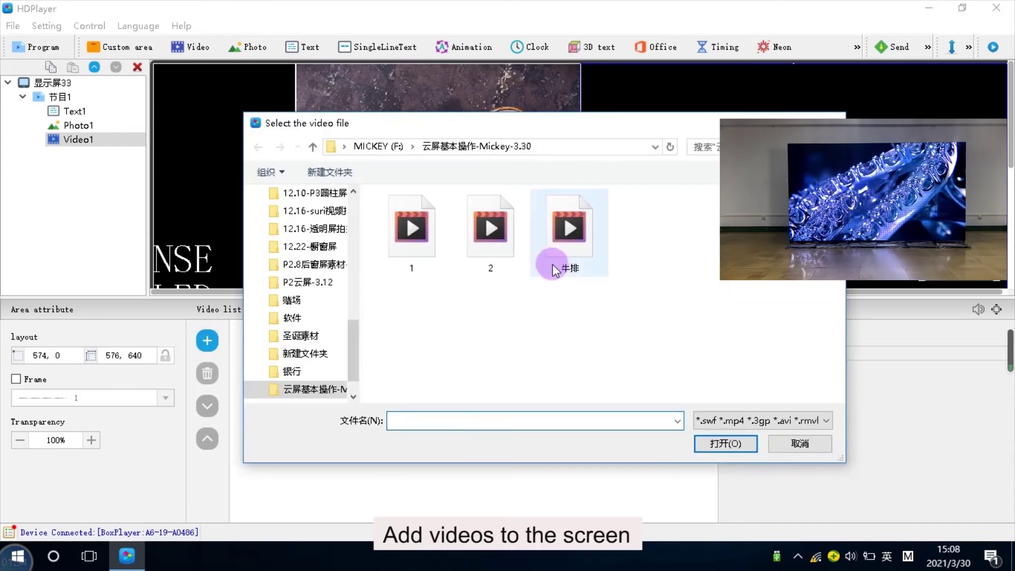
pyautogui.click(728, 444)
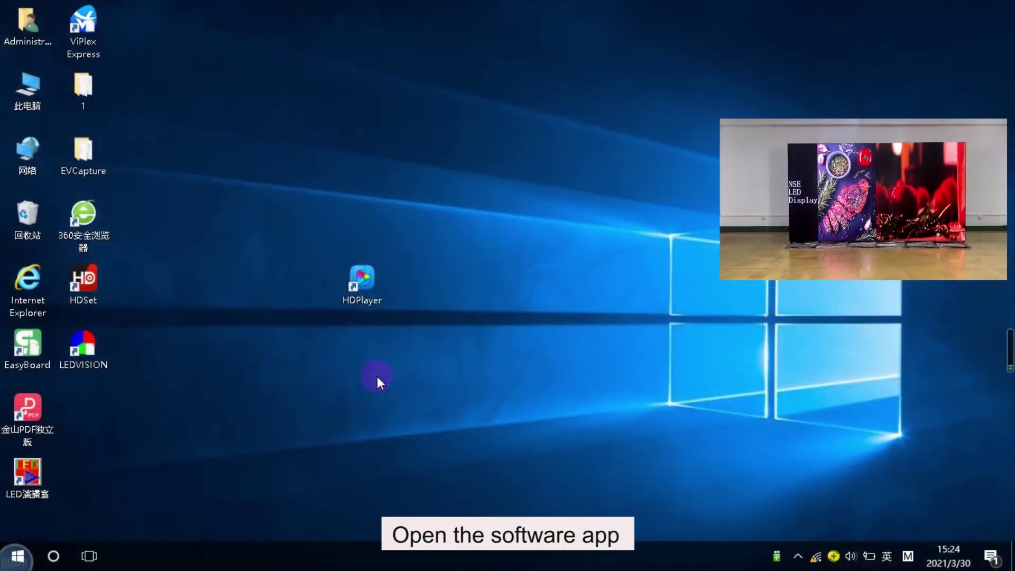
# Relaunch HDPlayer from the desktop shortcut to get an empty 节目1 on 显示屏33
pyautogui.doubleClick(357, 283)
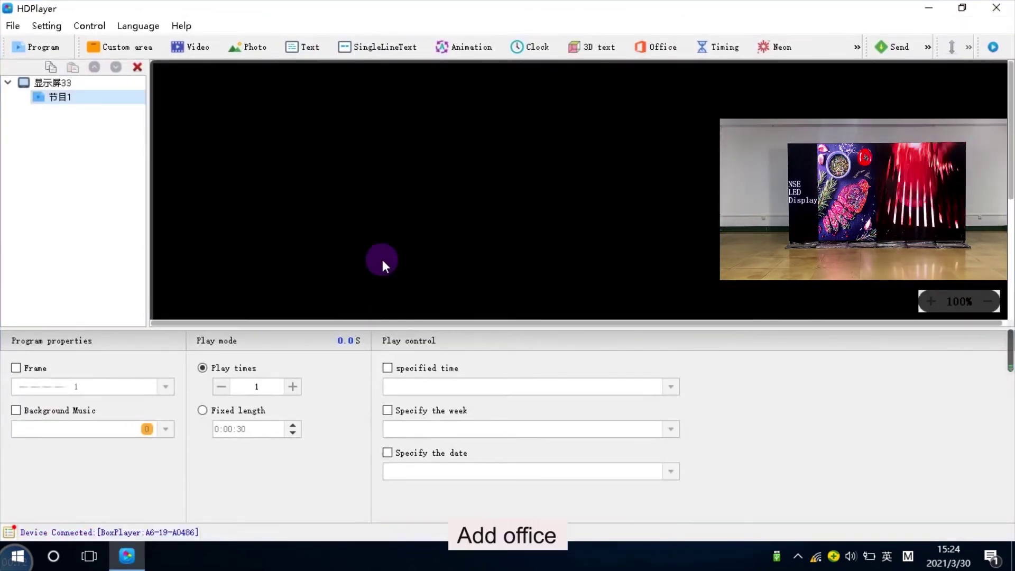
# Add a full-screen Office area loaded with the LED Display Catalog-NSE LED presentation
pyautogui.click(659, 46)
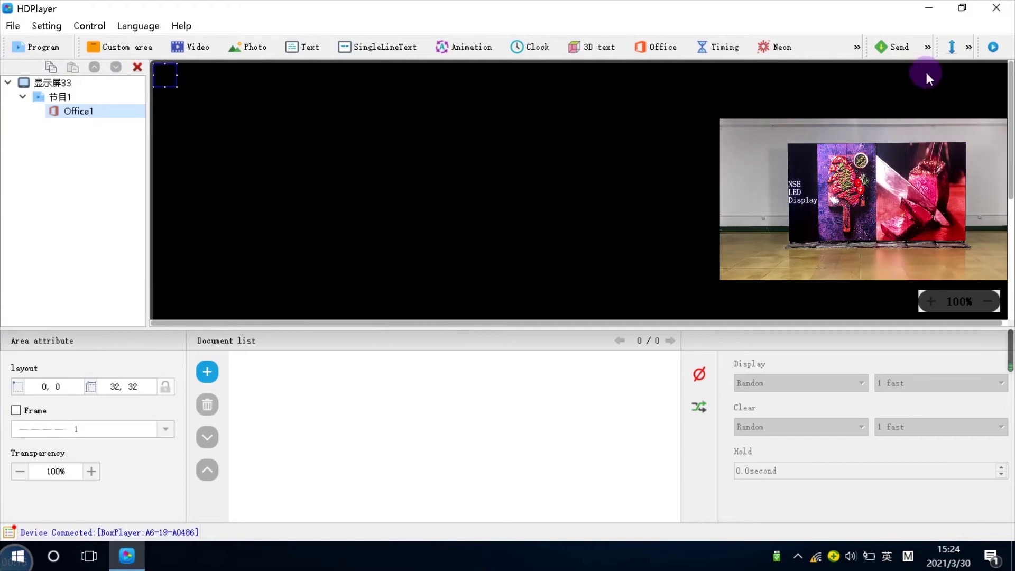
pyautogui.click(970, 47)
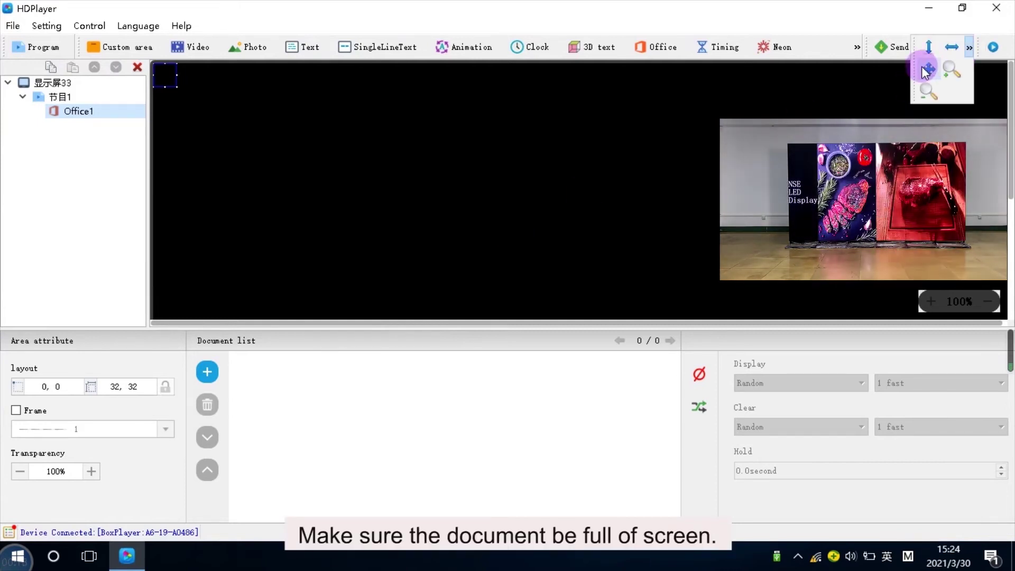
pyautogui.click(924, 68)
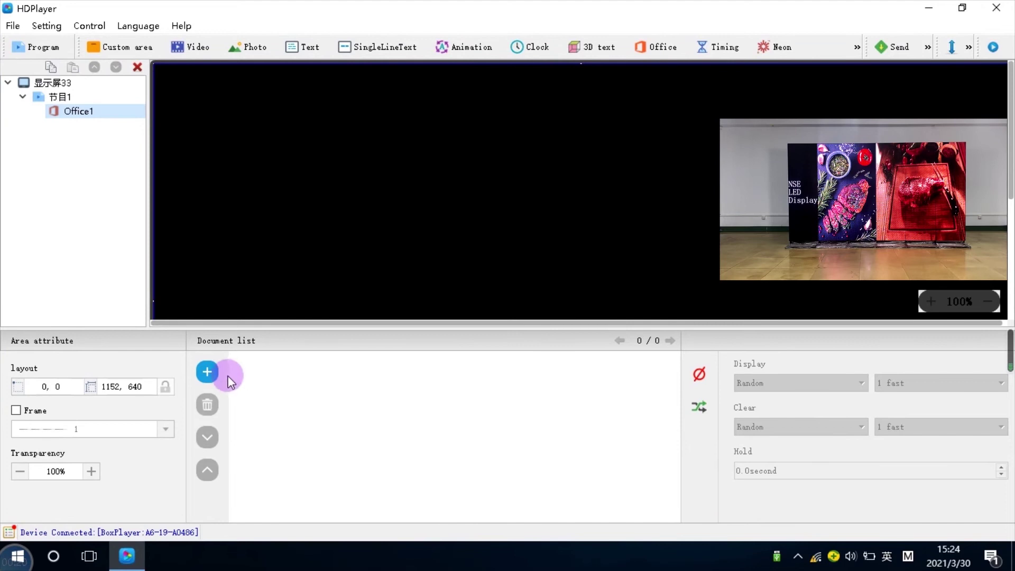
pyautogui.click(207, 372)
pyautogui.click(412, 243)
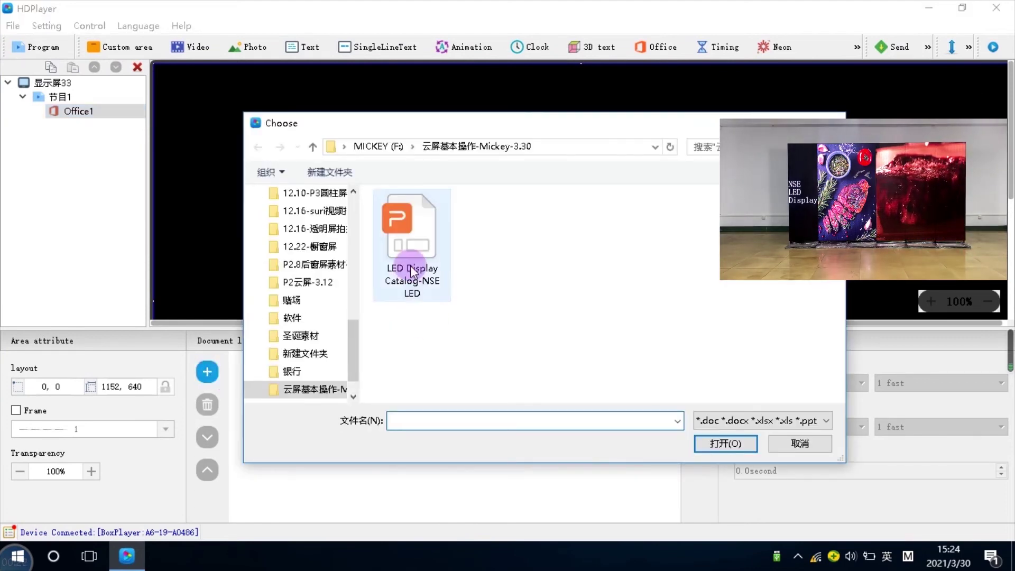
pyautogui.click(709, 443)
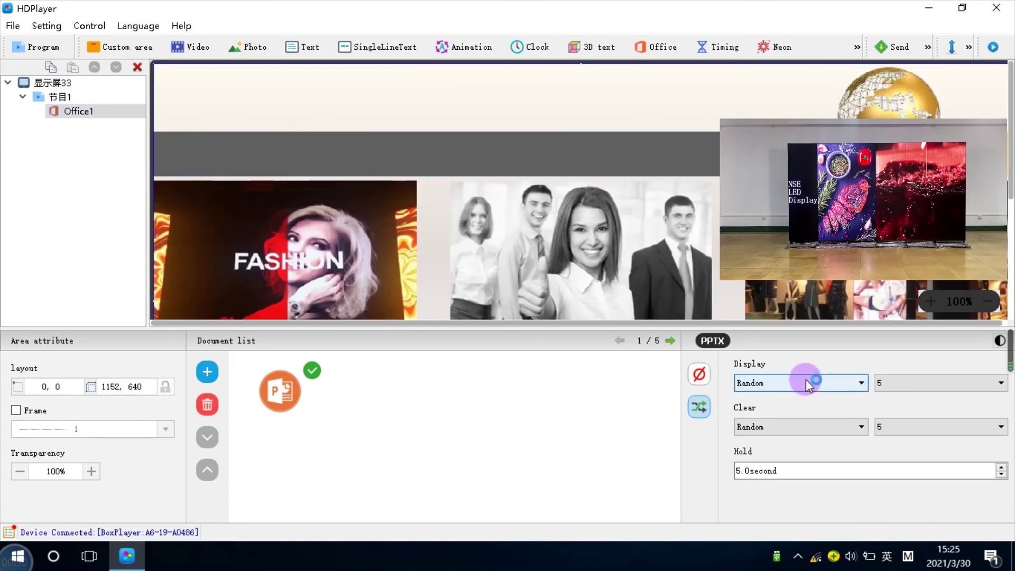
# Set the slide display effect to Immediate Show and the clear effect to Immediate Clear
pyautogui.click(806, 381)
pyautogui.press('Home')
pyautogui.press('Return')
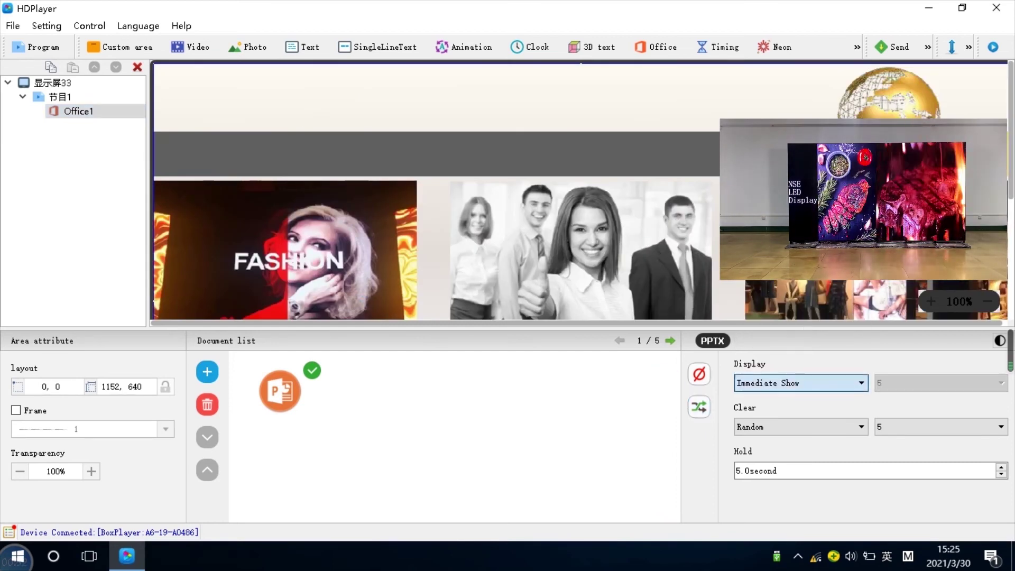
pyautogui.click(776, 417)
pyautogui.scroll(-3, 799, 349)
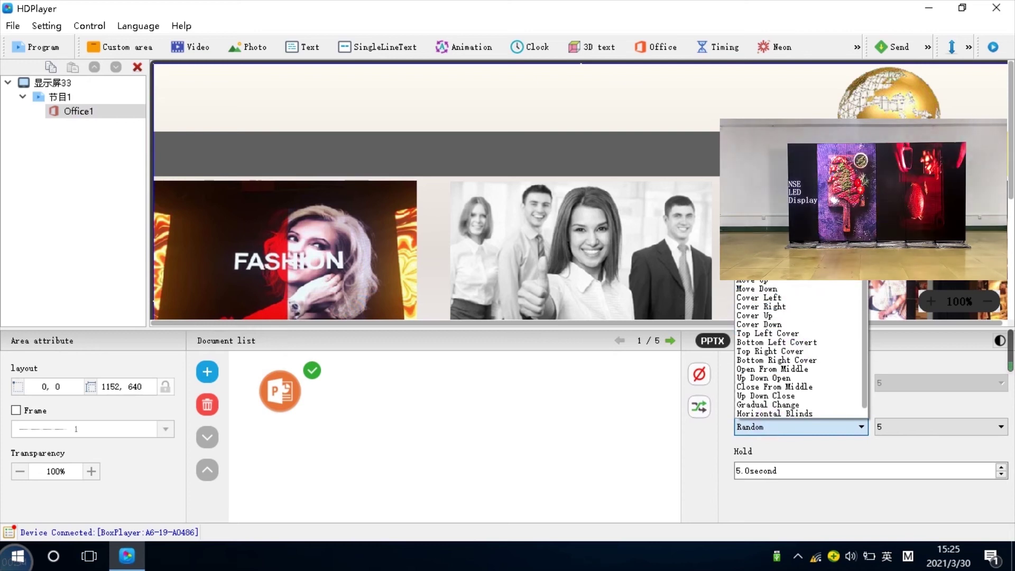
pyautogui.click(699, 374)
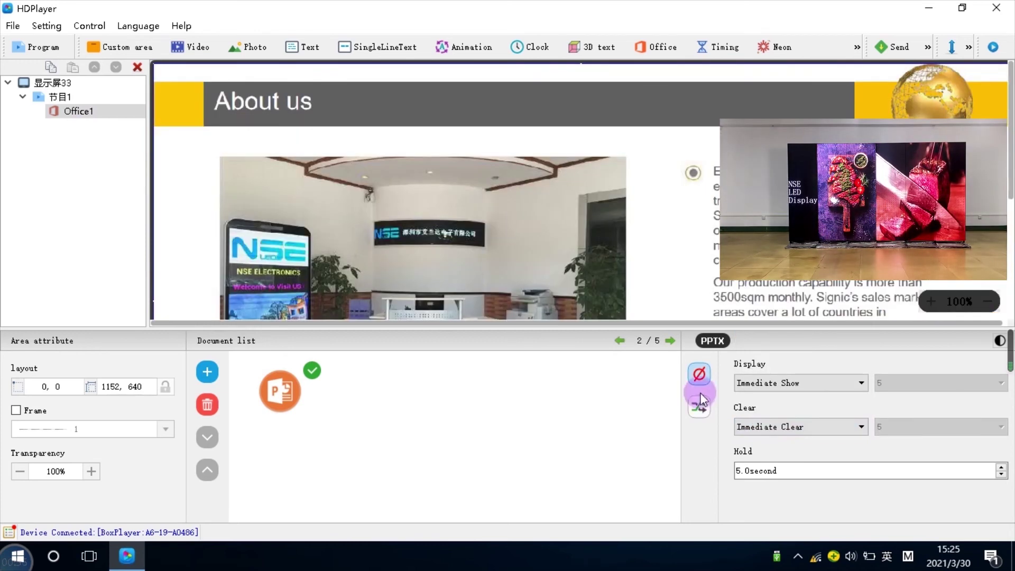